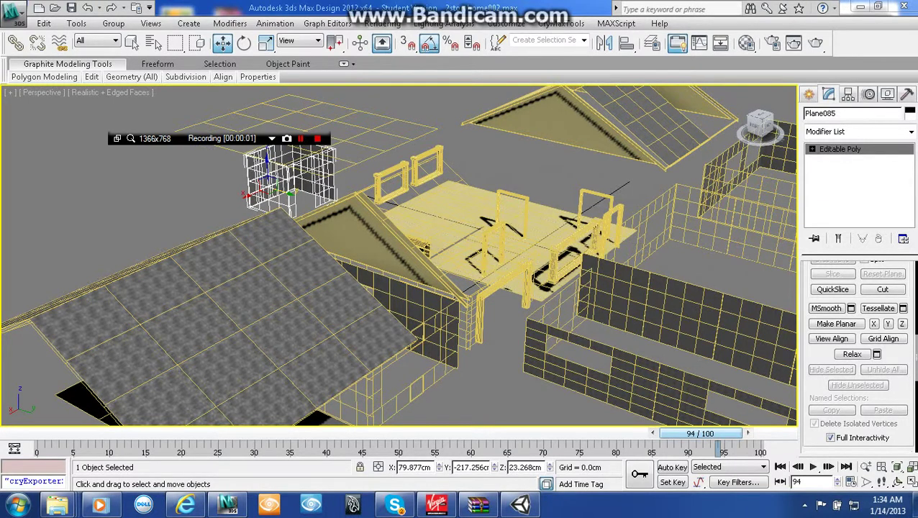
- Examine the separated roof, wall, floor and frame pieces of the exploded house model
{"action": "scroll", "coordinate": [398, 277], "scroll_direction": "down", "scroll_amount": 6}
{"action": "scroll", "coordinate": [397, 277], "scroll_direction": "up", "scroll_amount": 3}
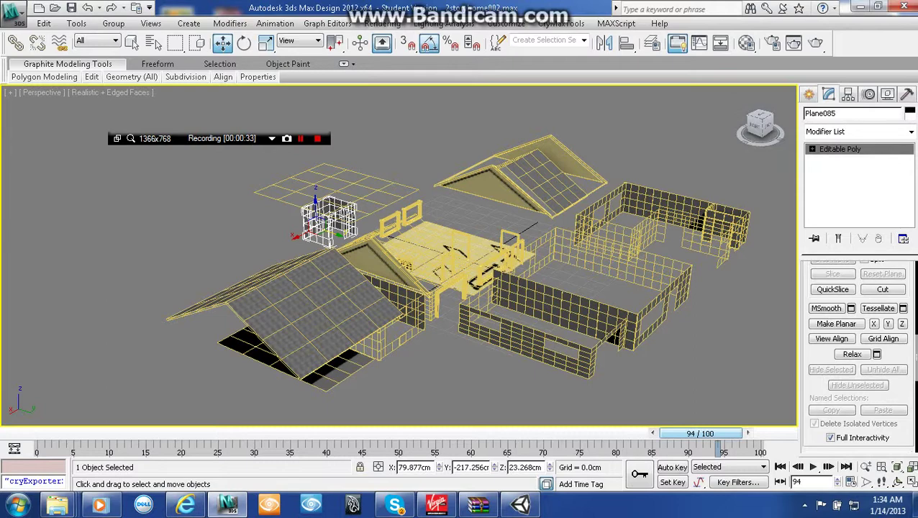
{"action": "scroll", "coordinate": [473, 243], "scroll_direction": "up", "scroll_amount": 8}
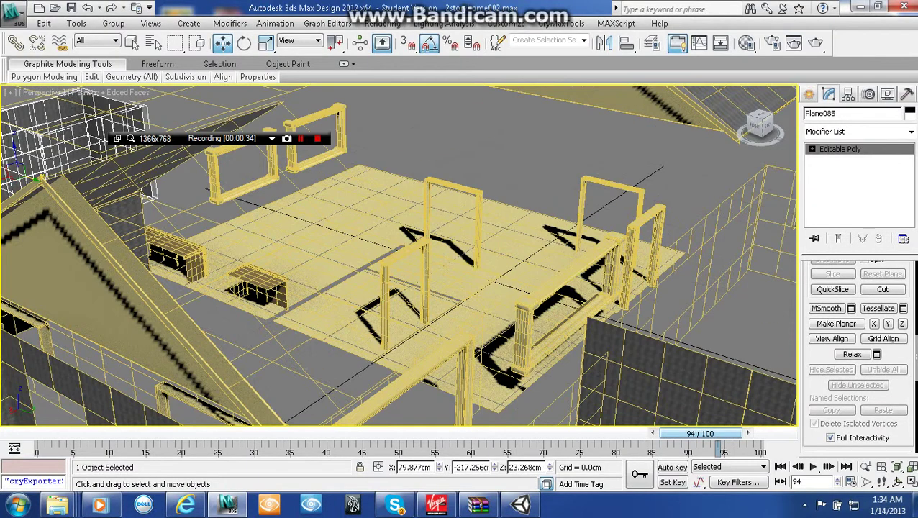
{"action": "middle_click_drag", "start_coordinate": [474, 243], "coordinate": [204, 229]}
{"action": "scroll", "coordinate": [183, 232], "scroll_direction": "down", "scroll_amount": 6}
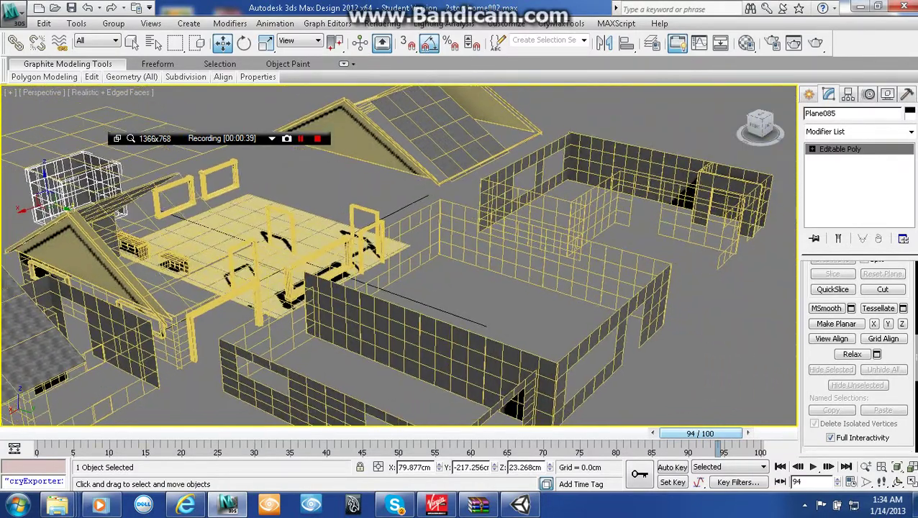
{"action": "scroll", "coordinate": [123, 211], "scroll_direction": "down", "scroll_amount": 5}
{"action": "scroll", "coordinate": [317, 216], "scroll_direction": "down", "scroll_amount": 3}
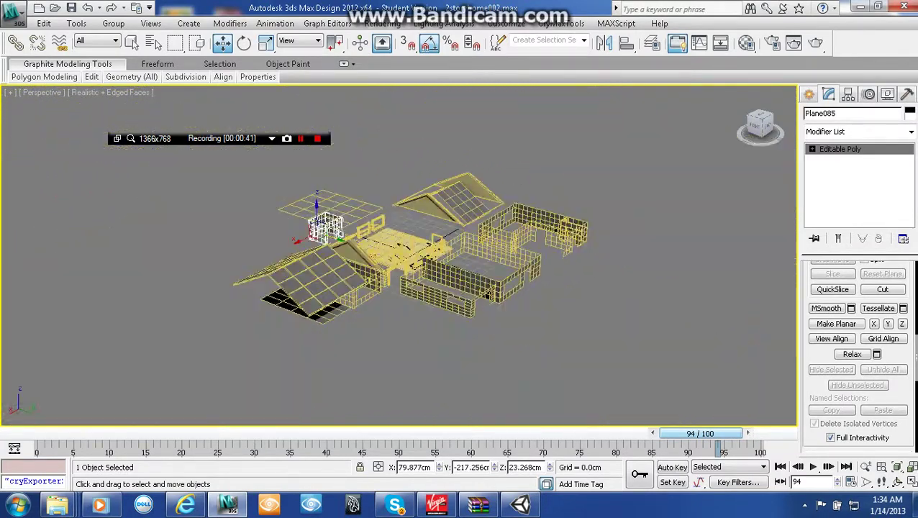
{"action": "scroll", "coordinate": [403, 258], "scroll_direction": "up", "scroll_amount": 5}
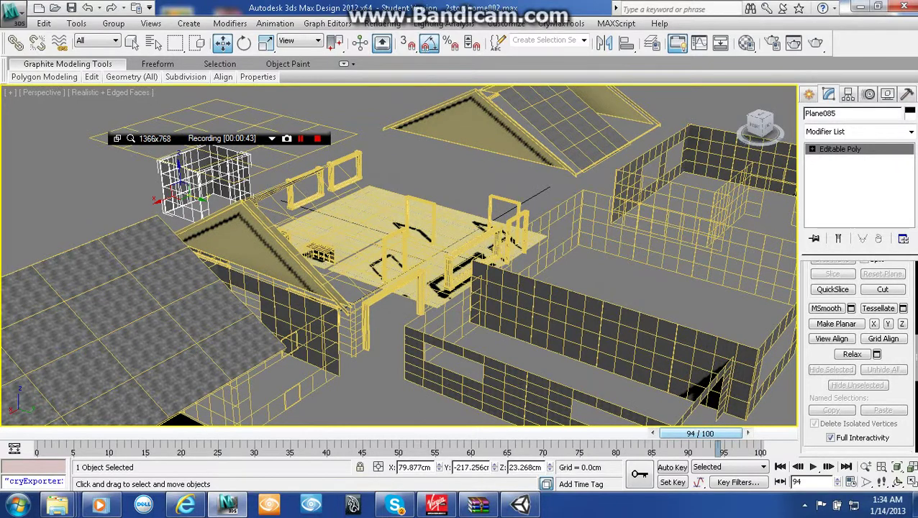
- Select the large wall section, the rear wall section and the roof panel in turn to inspect them as separate objects
{"action": "left_click", "coordinate": [551, 309]}
{"action": "middle_click_drag", "start_coordinate": [550, 309], "coordinate": [453, 282]}
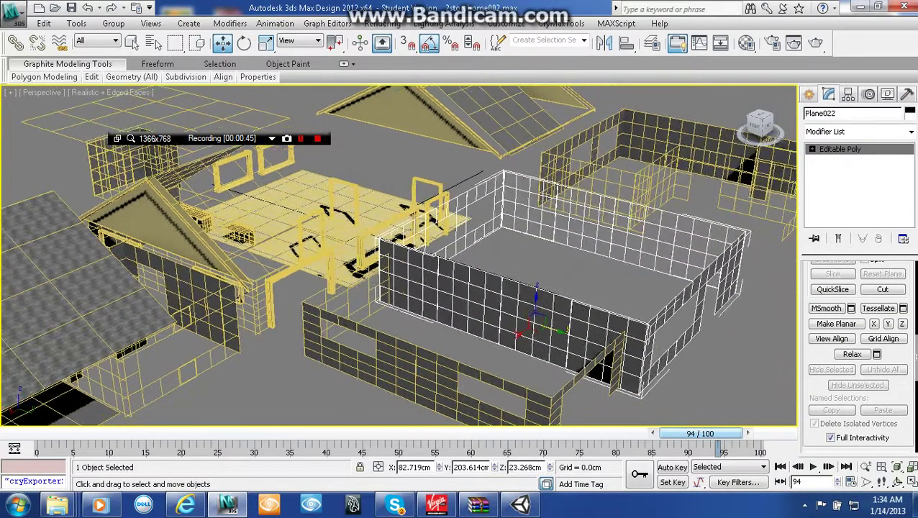
{"action": "left_click", "coordinate": [684, 136]}
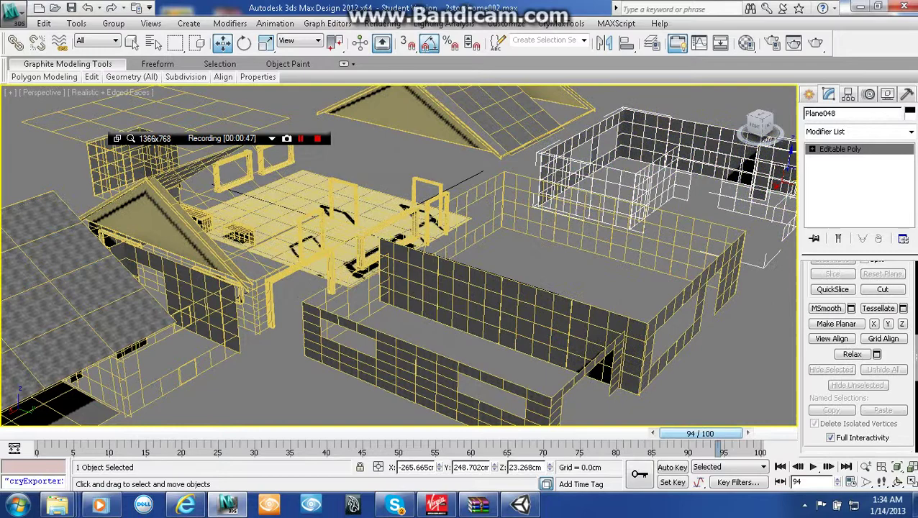
{"action": "left_click", "coordinate": [507, 115]}
{"action": "middle_click_drag", "start_coordinate": [508, 115], "coordinate": [453, 131]}
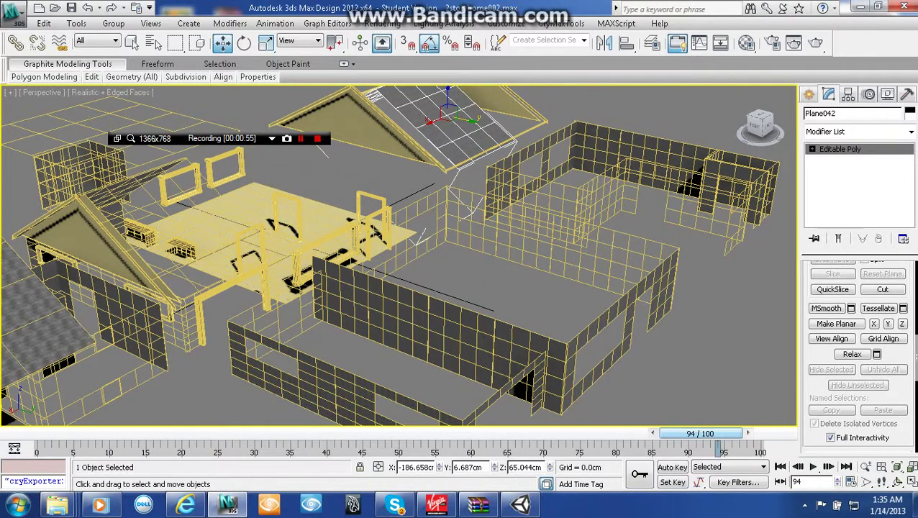
{"action": "left_click", "coordinate": [450, 329]}
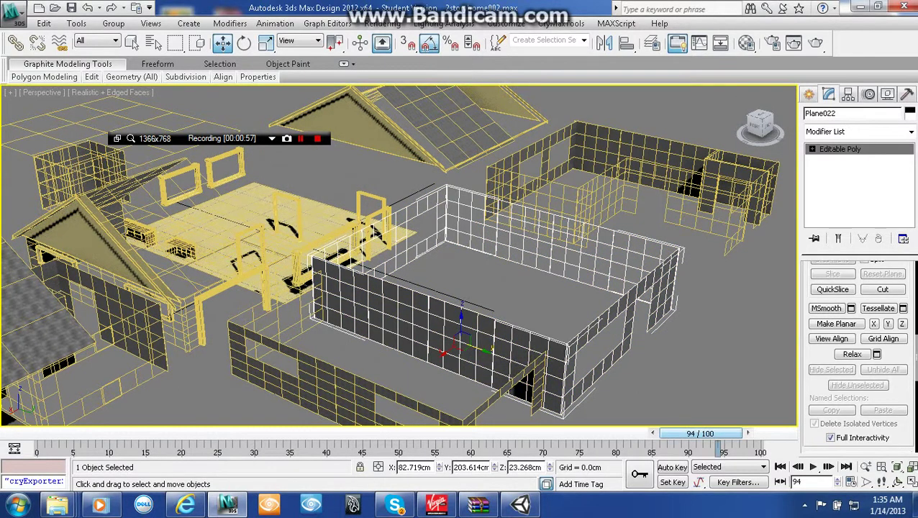
{"action": "middle_click_drag", "start_coordinate": [460, 324], "coordinate": [461, 273], "text": "alt"}
{"action": "left_click_drag", "start_coordinate": [635, 123], "coordinate": [616, 122]}
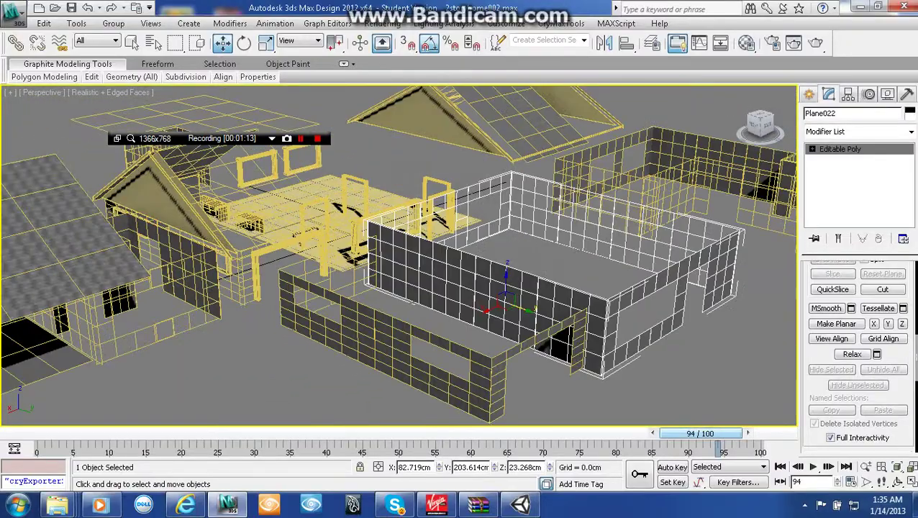
- Reselect the large wall section and review its conversion options and the Attach command among its Editable Poly settings
{"action": "left_click", "coordinate": [568, 260]}
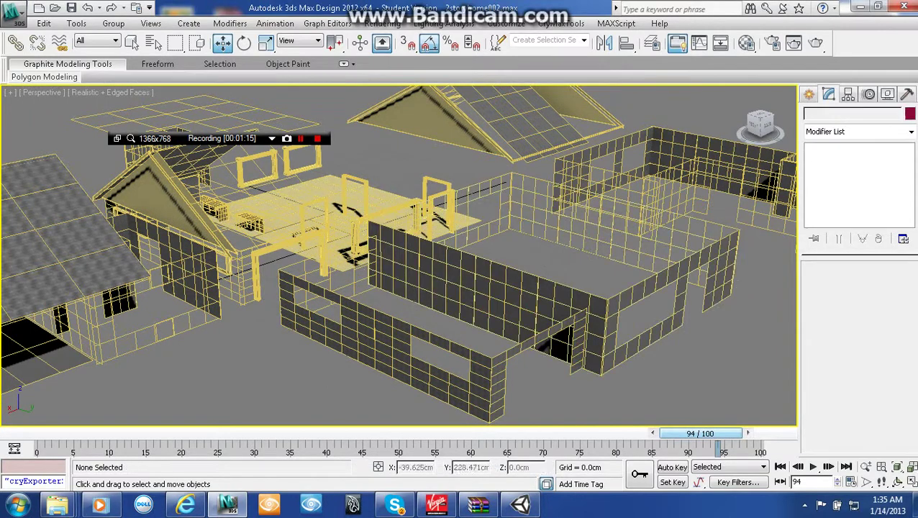
{"action": "left_click", "coordinate": [533, 292]}
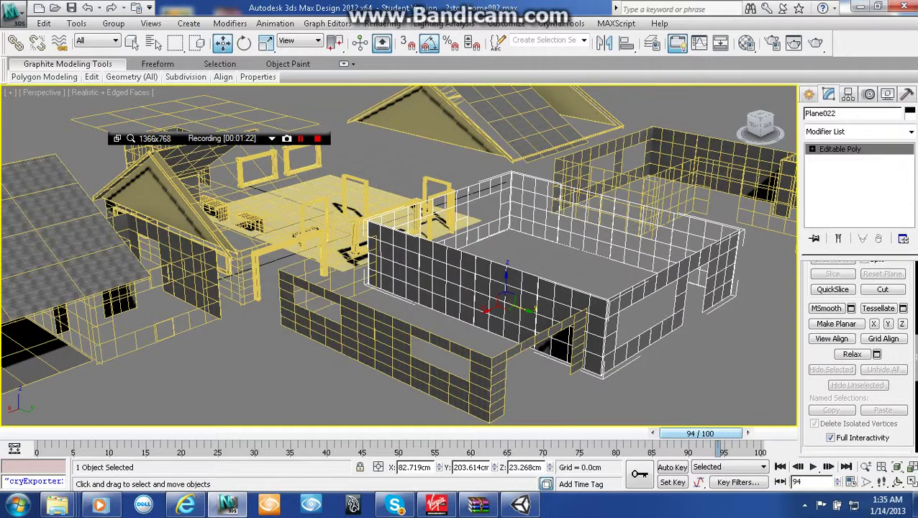
{"action": "right_click", "coordinate": [841, 149]}
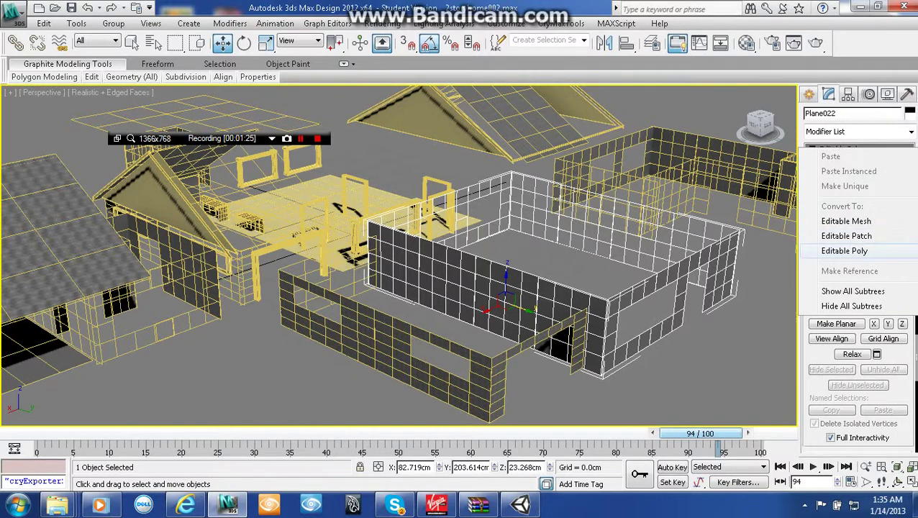
{"action": "left_click", "coordinate": [762, 317]}
{"action": "left_click", "coordinate": [678, 305]}
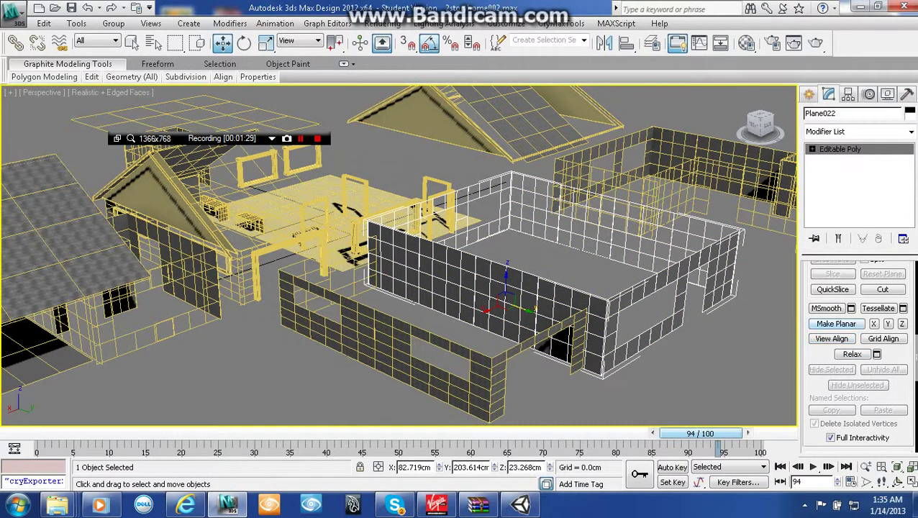
{"action": "scroll", "coordinate": [856, 352], "scroll_direction": "up", "scroll_amount": 3}
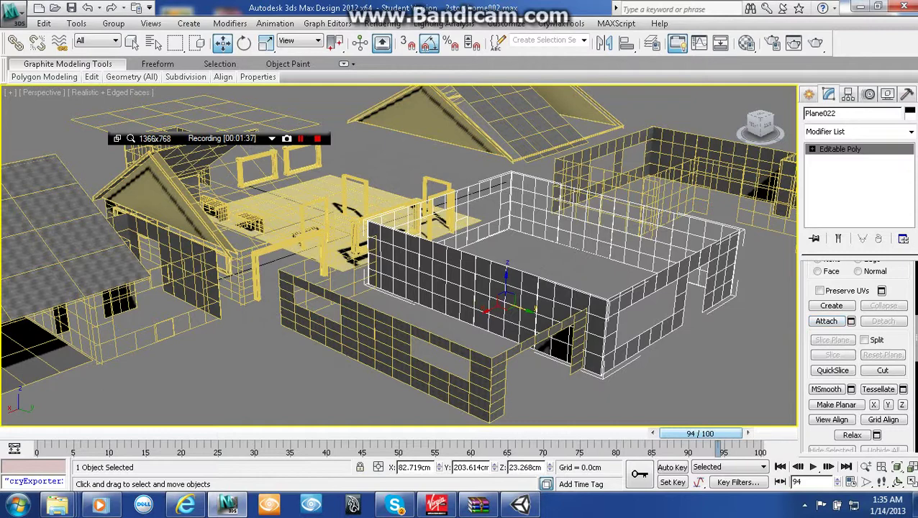
{"action": "left_click", "coordinate": [684, 352]}
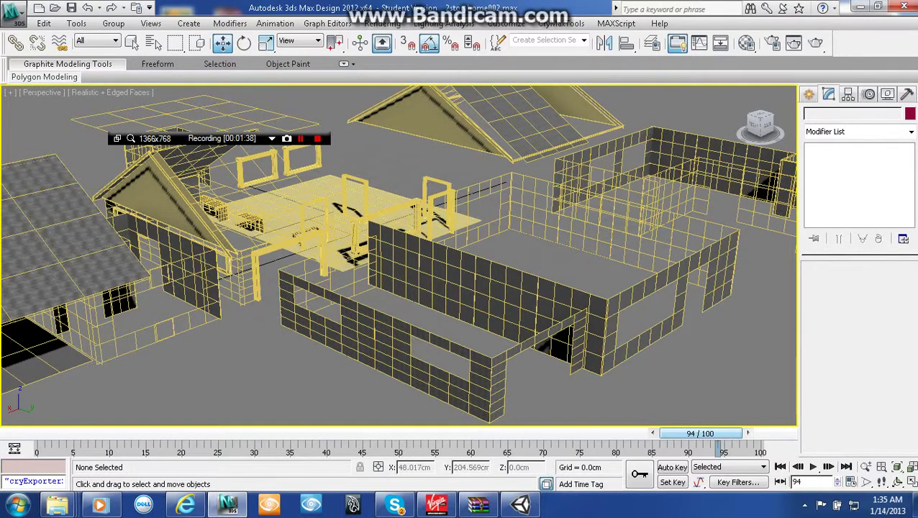
- Undo the recent moves that pulled the house's wall and roof pieces apart, one after another
{"action": "key", "text": "ctrl+z"}
{"action": "key", "text": "ctrl+z"}
{"action": "key", "text": "ctrl+z"}
{"action": "key", "text": "ctrl+z"}
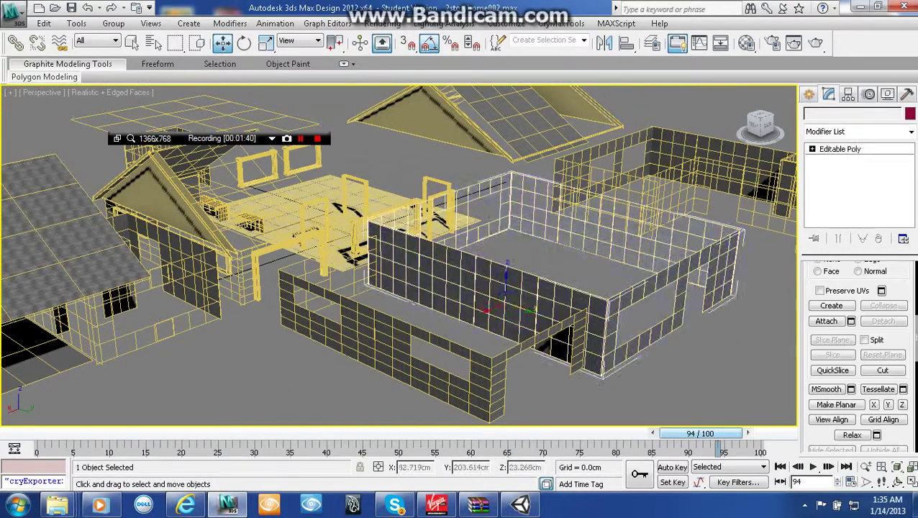
{"action": "key", "text": "ctrl+z"}
{"action": "key", "text": "ctrl+z"}
{"action": "key", "text": "ctrl+z"}
{"action": "key", "text": "ctrl+z"}
{"action": "key", "text": "ctrl+z"}
{"action": "key", "text": "ctrl+z"}
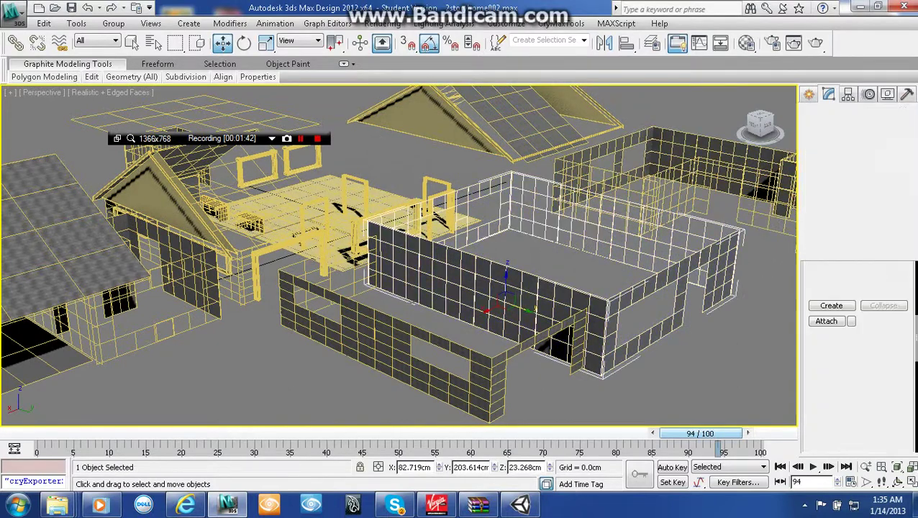
{"action": "key", "text": "ctrl+z"}
{"action": "key", "text": "ctrl+z"}
{"action": "key", "text": "ctrl+z"}
{"action": "key", "text": "ctrl+z"}
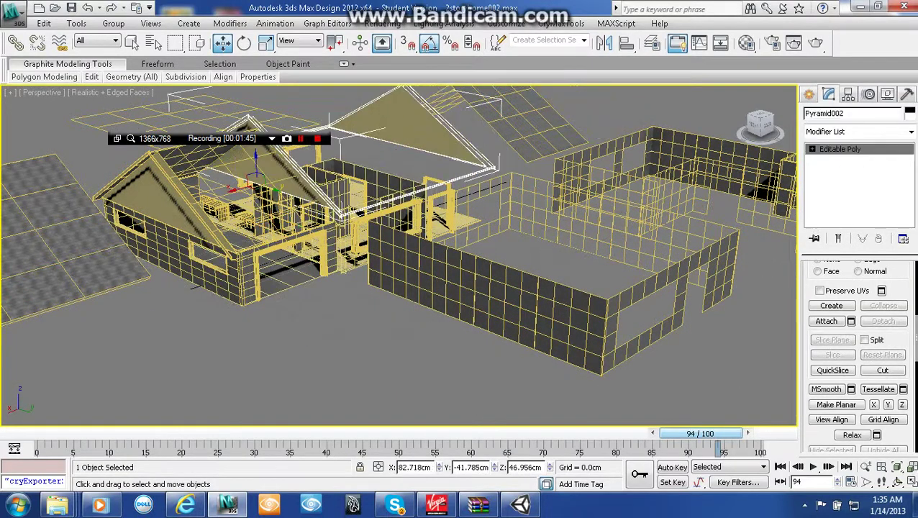
{"action": "key", "text": "ctrl+z"}
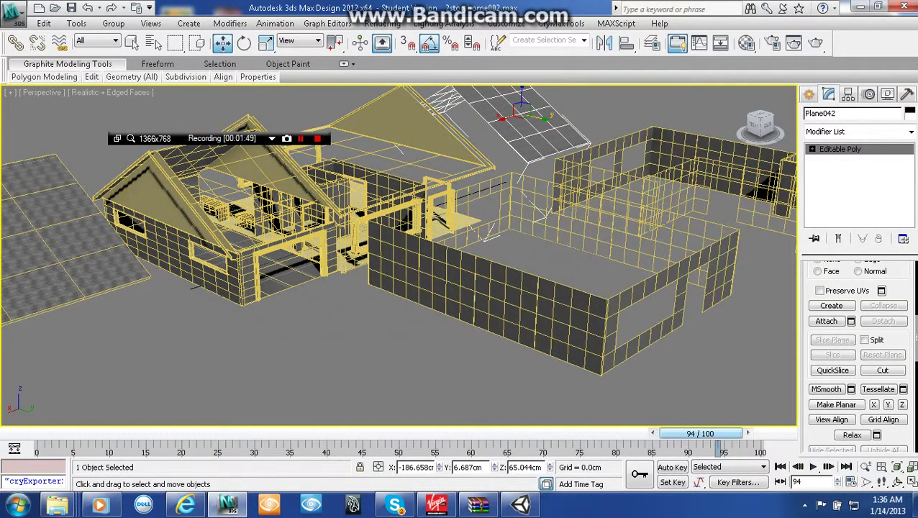
- Reopen the recent file 2storyhome002.max without saving the changes to the current scene
{"action": "middle_click_drag", "start_coordinate": [388, 245], "coordinate": [482, 265]}
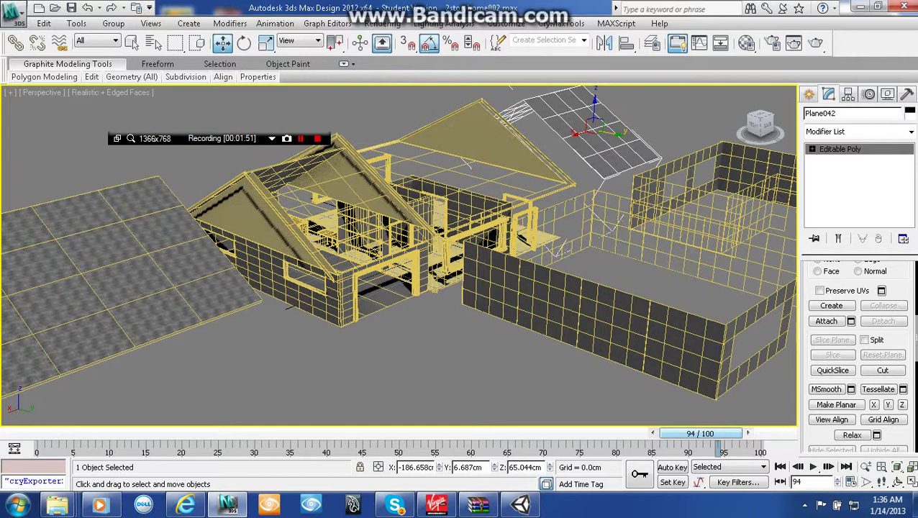
{"action": "left_click", "coordinate": [15, 11]}
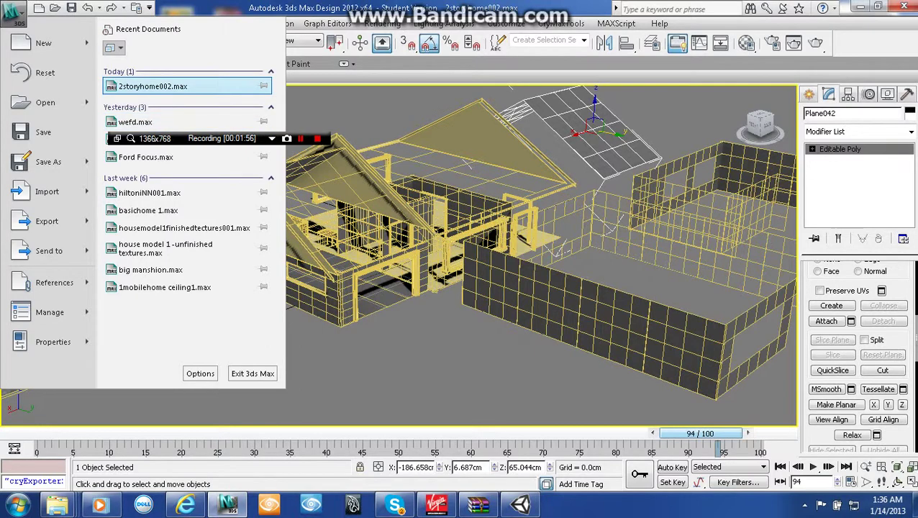
{"action": "left_click", "coordinate": [153, 86]}
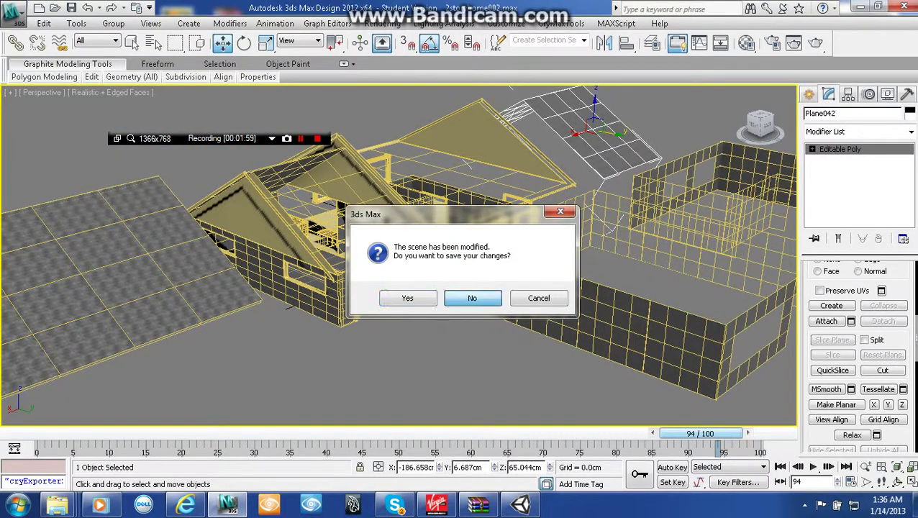
{"action": "left_click", "coordinate": [472, 298]}
{"action": "middle_click_drag", "start_coordinate": [399, 252], "coordinate": [412, 268]}
{"action": "scroll", "coordinate": [413, 256], "scroll_direction": "down", "scroll_amount": 5}
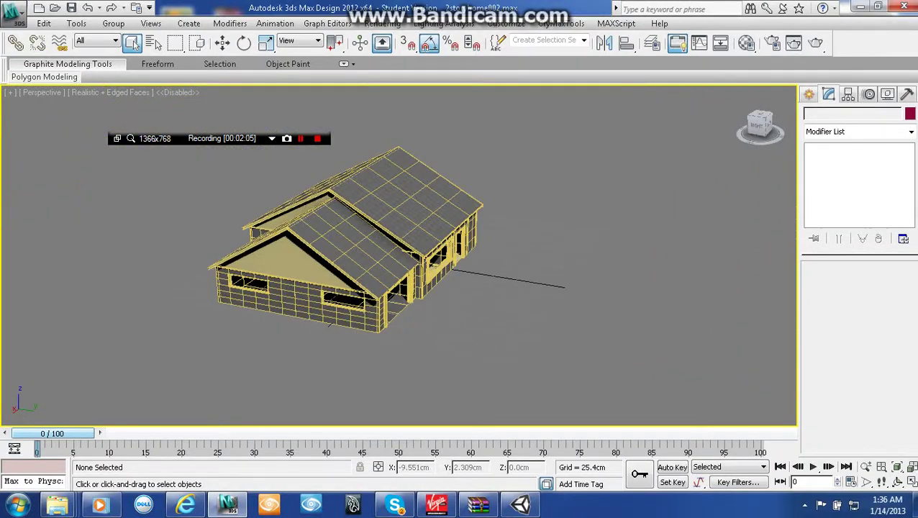
- Inspect the assembled house from the back, selecting its window and door frames and its outer walls
{"action": "scroll", "coordinate": [413, 242], "scroll_direction": "up", "scroll_amount": 2}
{"action": "middle_click_drag", "start_coordinate": [495, 235], "coordinate": [287, 180], "text": "alt"}
{"action": "left_click", "coordinate": [348, 259]}
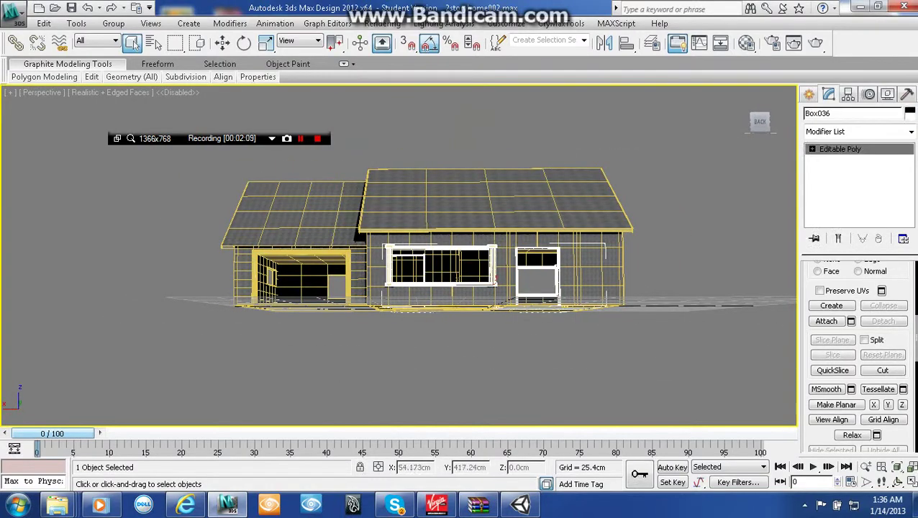
{"action": "middle_click_drag", "start_coordinate": [496, 266], "coordinate": [507, 290]}
{"action": "left_click", "coordinate": [515, 293]}
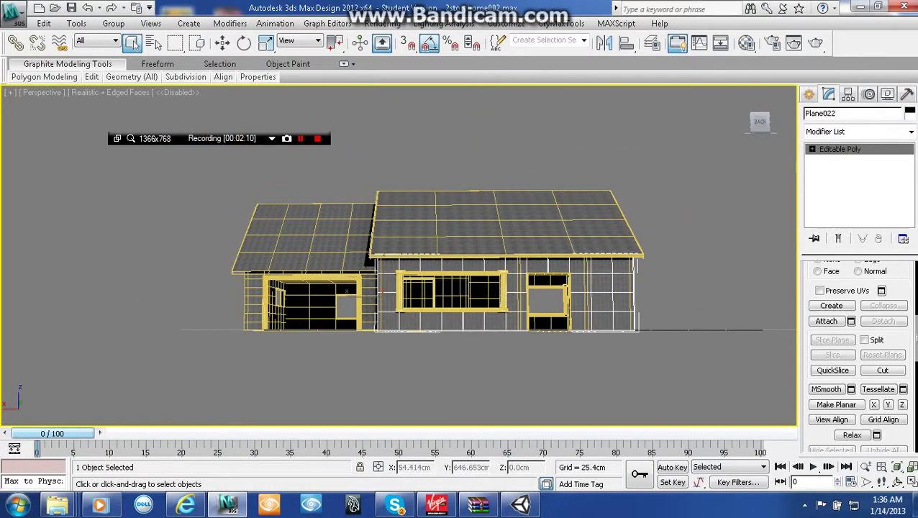
{"action": "left_click", "coordinate": [308, 295]}
{"action": "middle_click_drag", "start_coordinate": [308, 295], "coordinate": [247, 254], "text": "alt"}
- Look closely at the garage door frame and the attached window and door frames by selecting each, and clear the selection
{"action": "scroll", "coordinate": [468, 329], "scroll_direction": "up", "scroll_amount": 5}
{"action": "left_click", "coordinate": [467, 286]}
{"action": "left_click", "coordinate": [439, 237]}
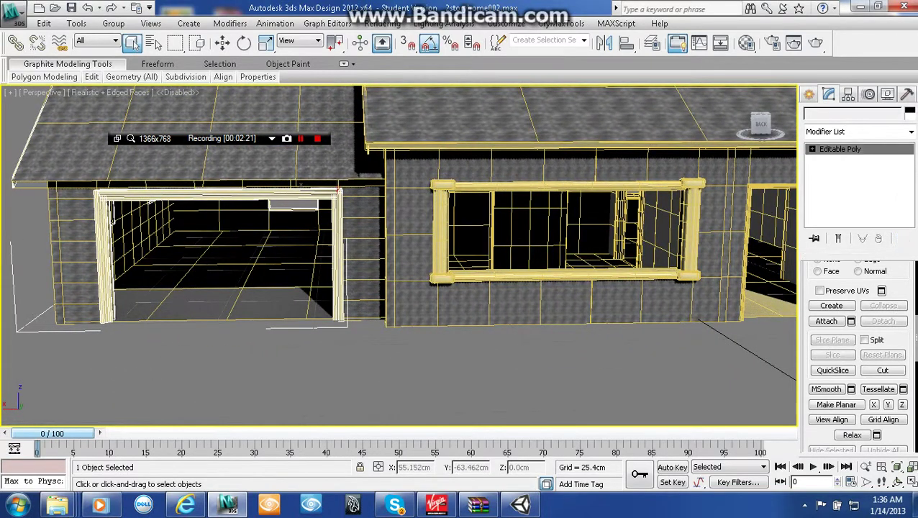
{"action": "left_click", "coordinate": [695, 276]}
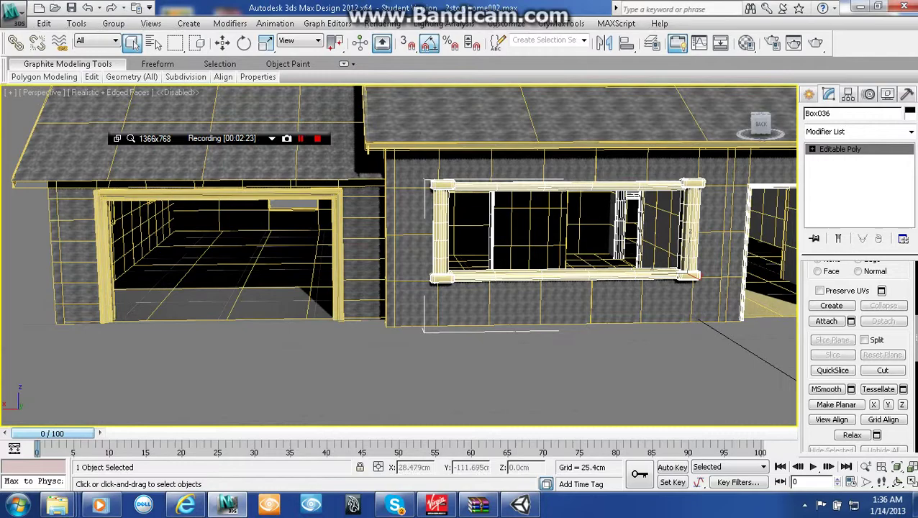
{"action": "mouse_move", "coordinate": [515, 316]}
{"action": "middle_mouse_down", "text": "alt"}
{"action": "mouse_move", "coordinate": [407, 295]}
{"action": "mouse_move", "coordinate": [496, 311]}
{"action": "mouse_move", "coordinate": [543, 297]}
{"action": "mouse_move", "coordinate": [432, 277]}
{"action": "mouse_move", "coordinate": [531, 285]}
{"action": "mouse_move", "coordinate": [527, 305]}
{"action": "middle_mouse_up", "text": "alt"}
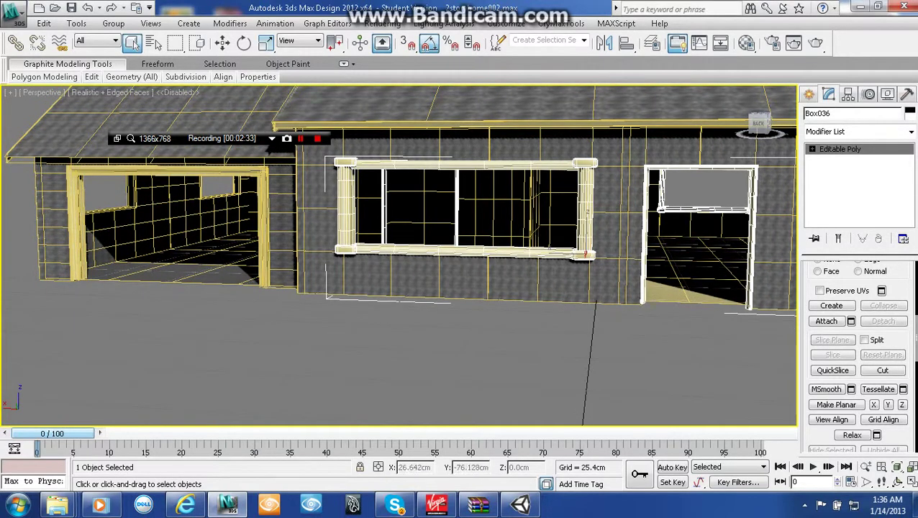
{"action": "left_click", "coordinate": [567, 341]}
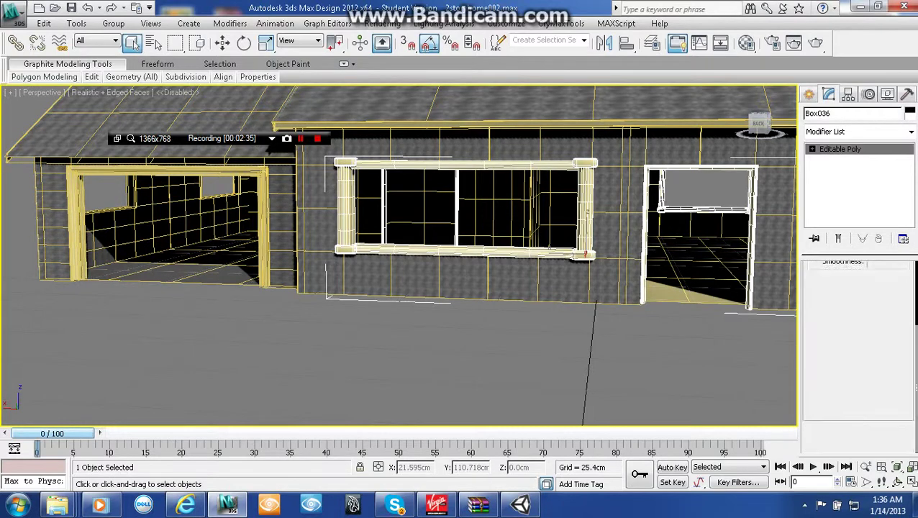
{"action": "left_click", "coordinate": [586, 252]}
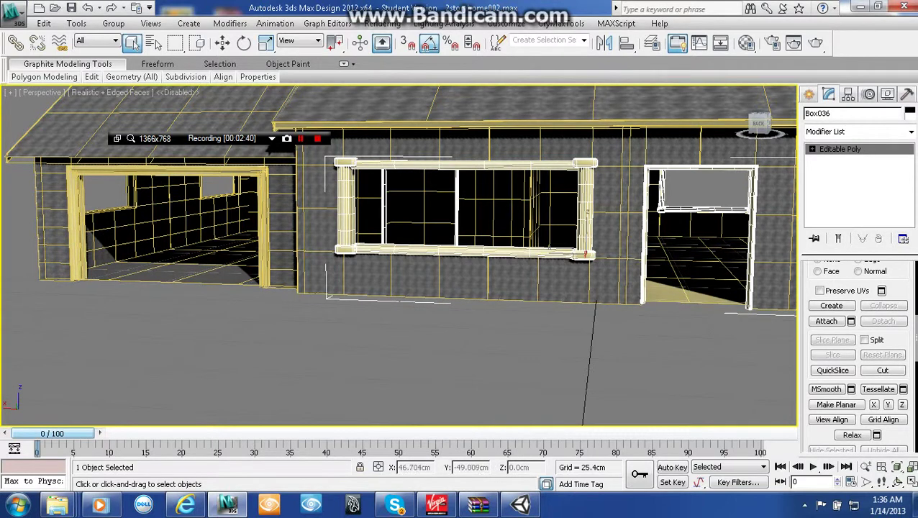
{"action": "left_click", "coordinate": [575, 349]}
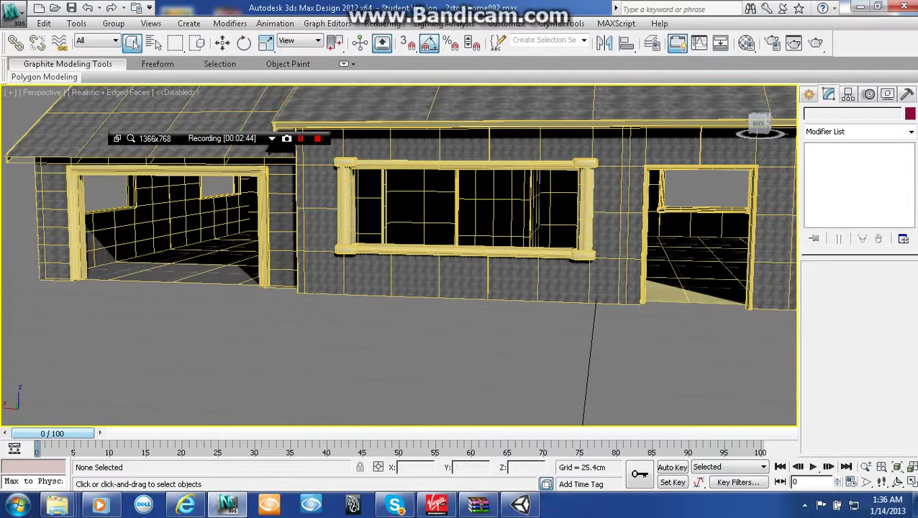
- Switch to Unity and examine the textured house's front wall, window, doorway and garage in the scene
{"action": "left_click", "coordinate": [520, 504]}
{"action": "middle_click_drag", "start_coordinate": [518, 234], "coordinate": [383, 310]}
{"action": "scroll", "coordinate": [456, 279], "scroll_direction": "up", "scroll_amount": 1}
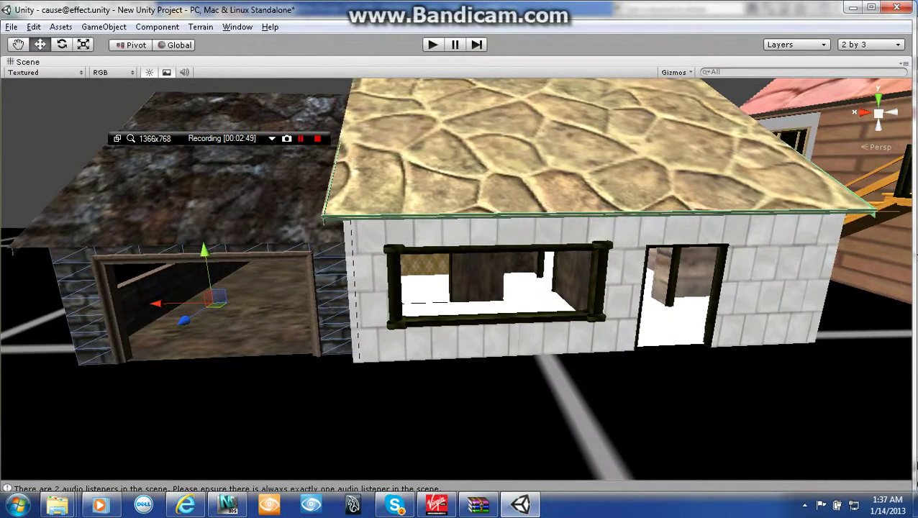
{"action": "key", "text": "w"}
{"action": "right_click_drag", "start_coordinate": [456, 279], "coordinate": [425, 290]}
{"action": "key", "text": "d"}
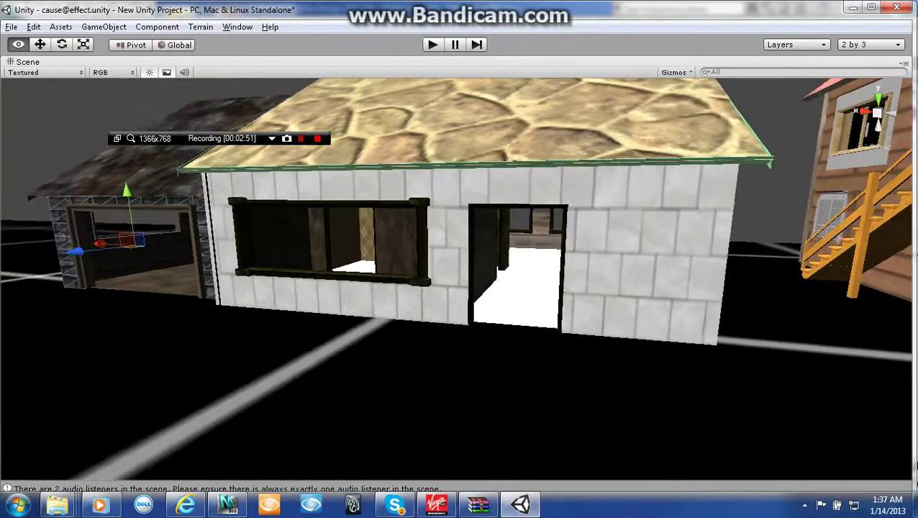
{"action": "left_click_drag", "start_coordinate": [389, 276], "coordinate": [324, 266], "text": "alt"}
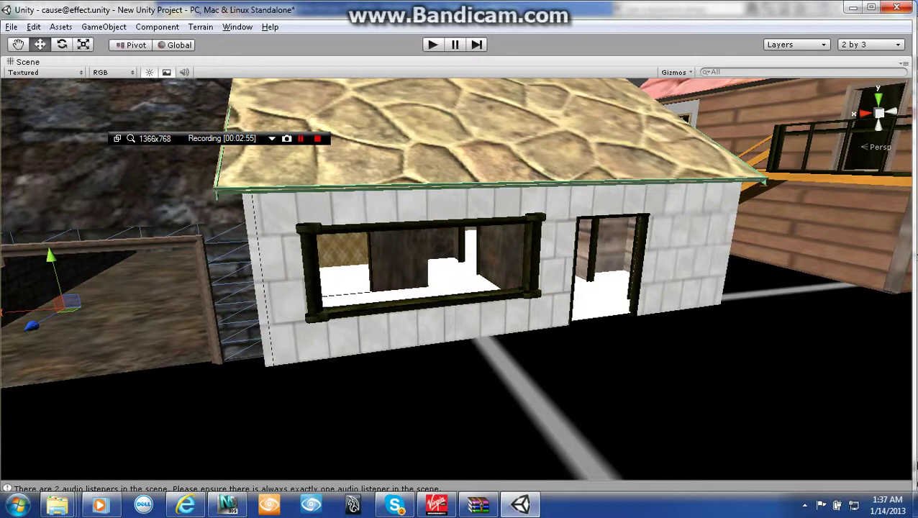
- Switch to 3ds Max and look through the available export file types for 2storyhome002, cancelling the export without saving
{"action": "middle_click_drag", "start_coordinate": [323, 277], "coordinate": [586, 270]}
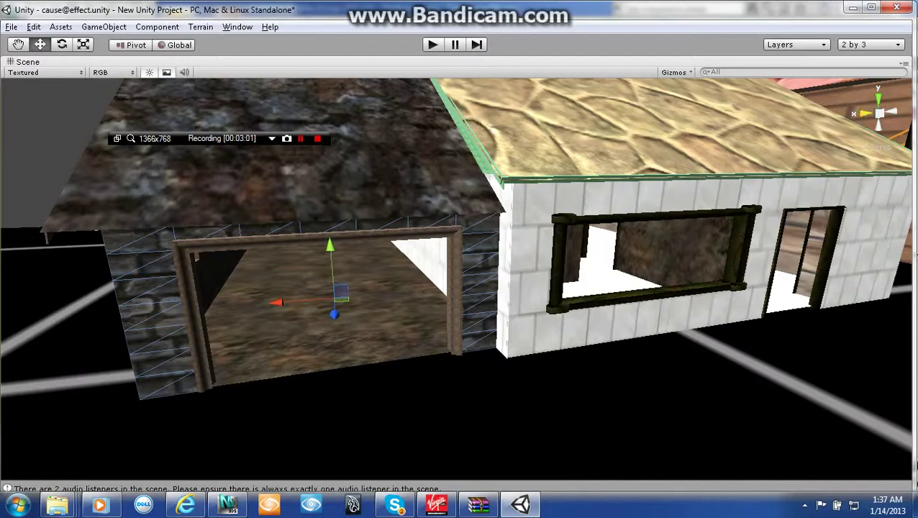
{"action": "left_click", "coordinate": [851, 7]}
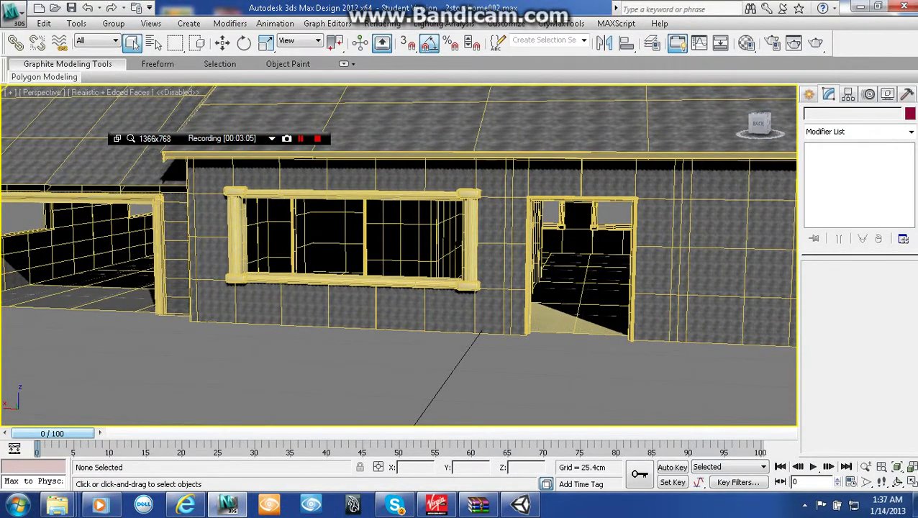
{"action": "left_click", "coordinate": [13, 13]}
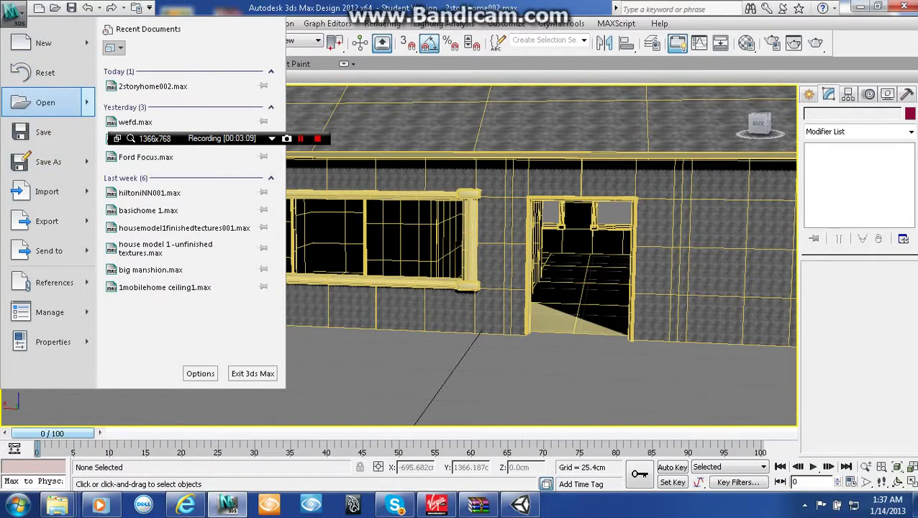
{"action": "mouse_move", "coordinate": [46, 221]}
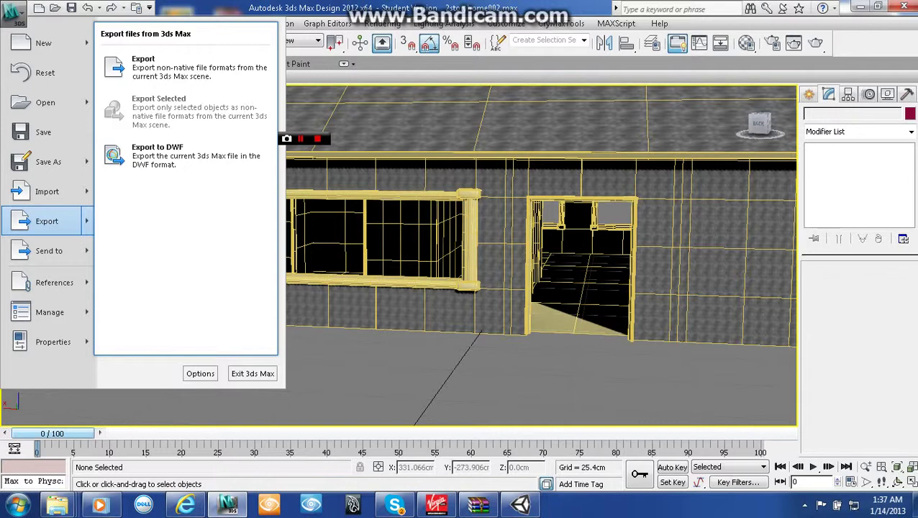
{"action": "left_click", "coordinate": [166, 67]}
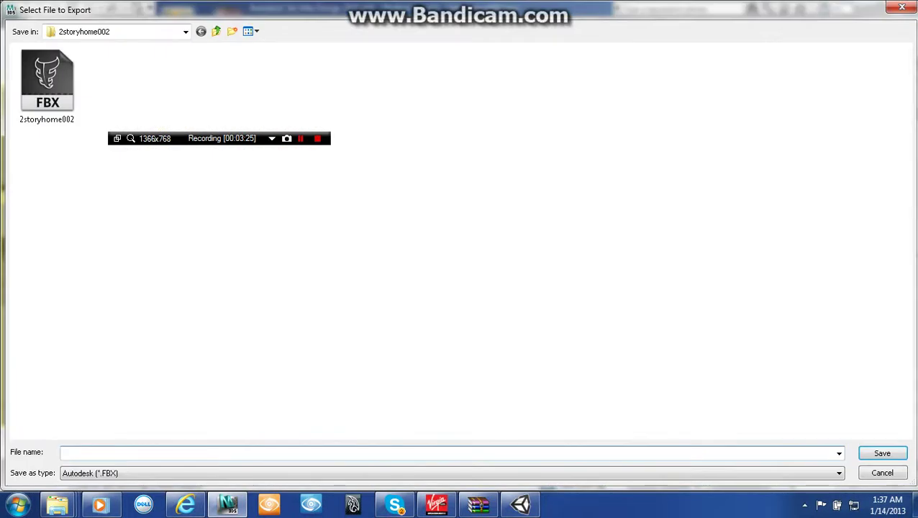
{"action": "left_click", "coordinate": [47, 85]}
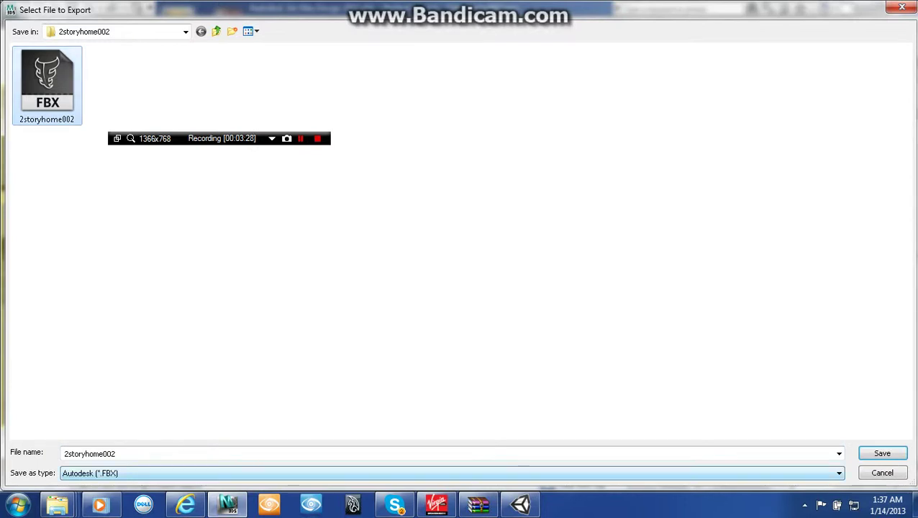
{"action": "left_click", "coordinate": [524, 473]}
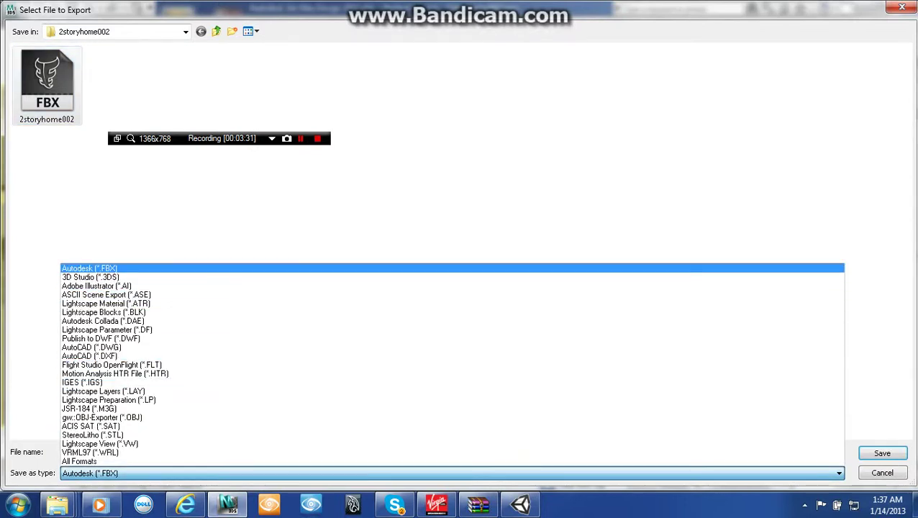
{"action": "left_click", "coordinate": [882, 472]}
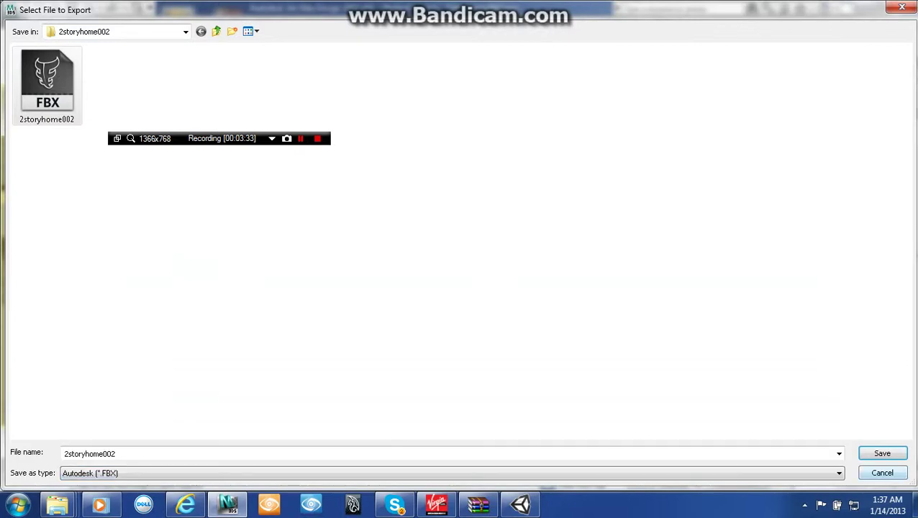
{"action": "left_click", "coordinate": [882, 473]}
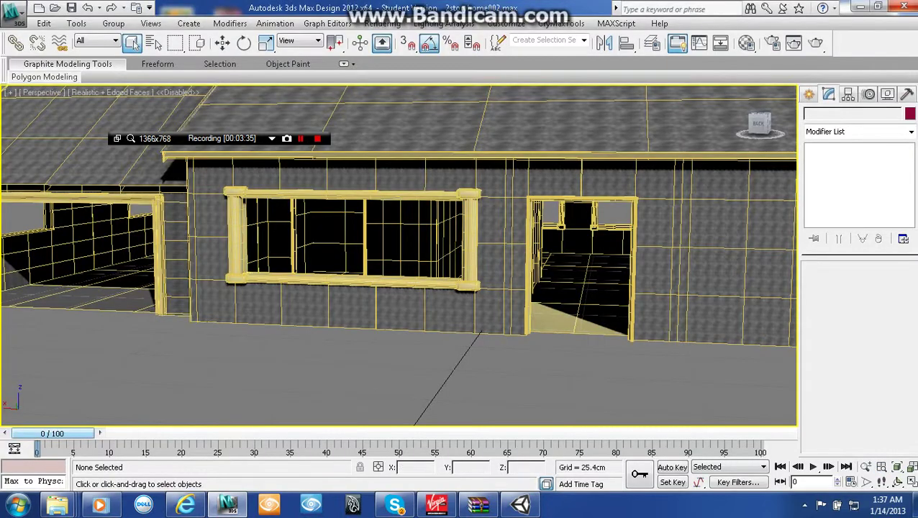
- Switch to Unity, move its window aside to uncover the desktop, and show the completehomes assets in the Project window
{"action": "left_click", "coordinate": [859, 7]}
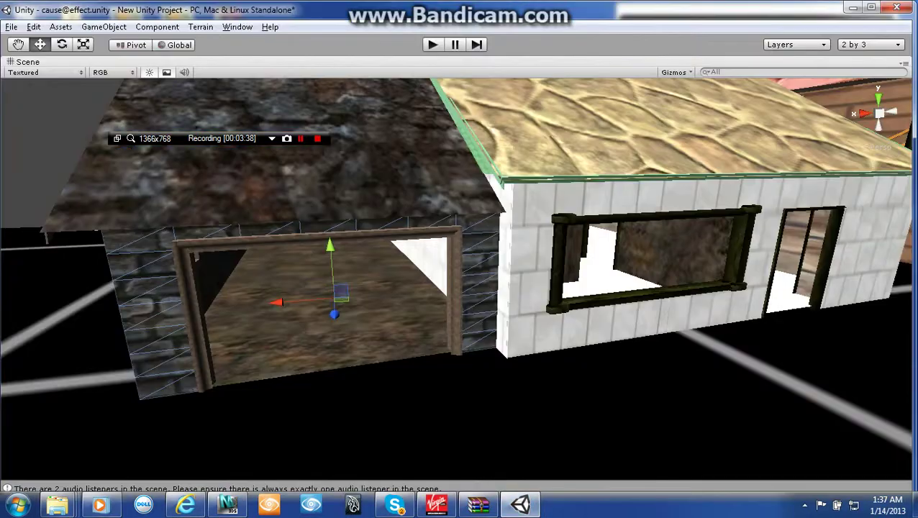
{"action": "left_click", "coordinate": [520, 504]}
{"action": "left_click_drag", "start_coordinate": [403, 9], "coordinate": [757, 47]}
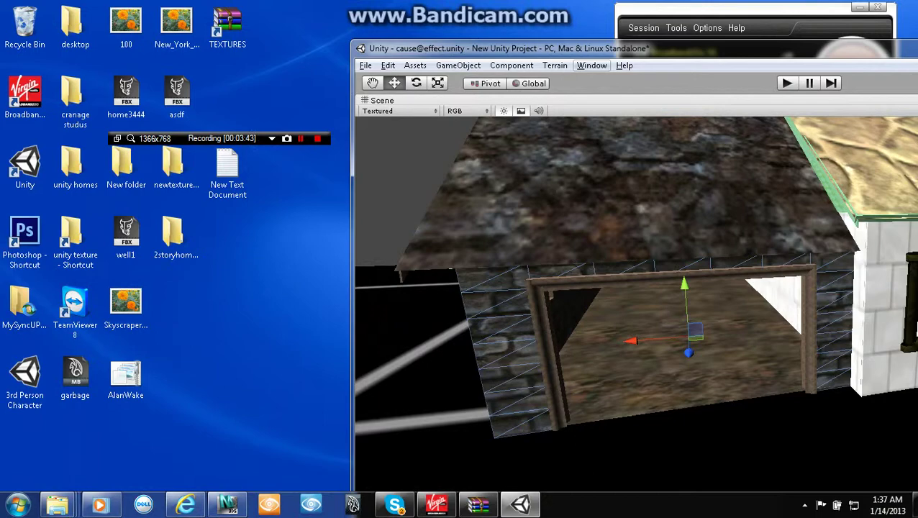
{"action": "left_click", "coordinate": [592, 65]}
{"action": "left_click", "coordinate": [608, 196]}
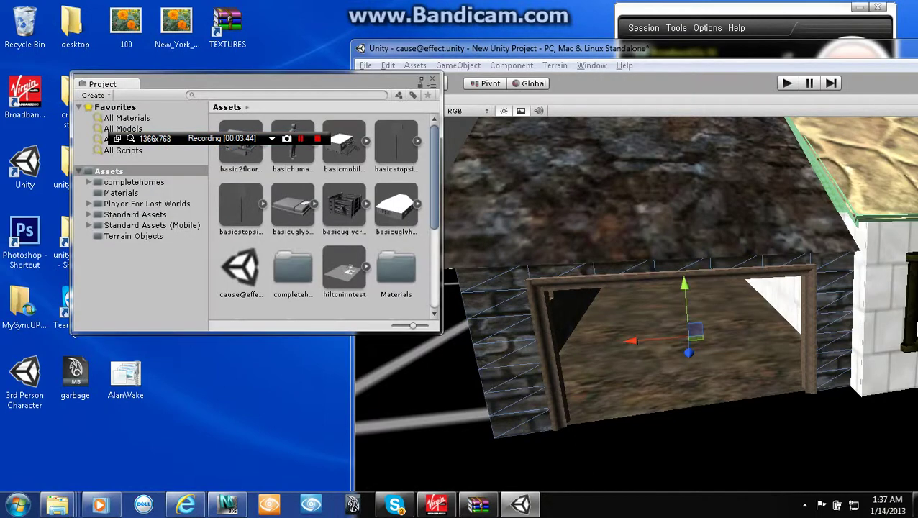
{"action": "left_click_drag", "start_coordinate": [288, 78], "coordinate": [628, 99]}
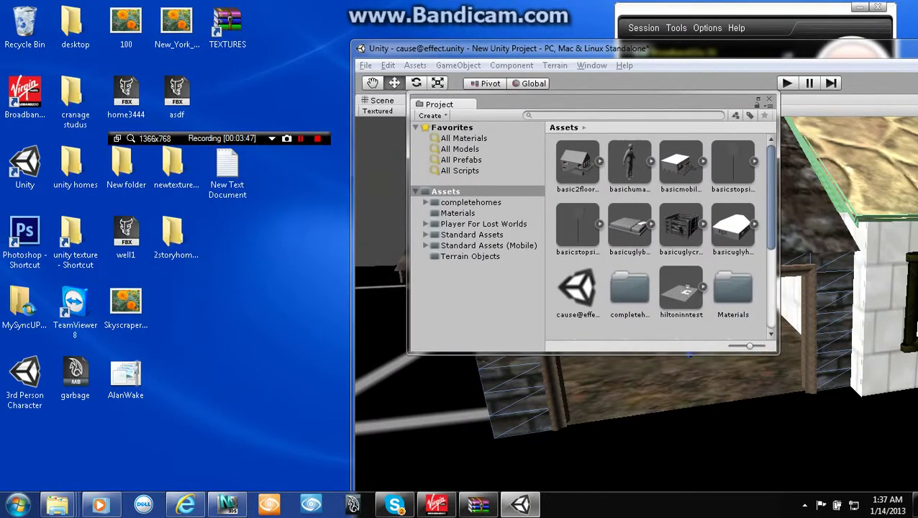
{"action": "left_click", "coordinate": [630, 289]}
{"action": "double_click", "coordinate": [630, 288]}
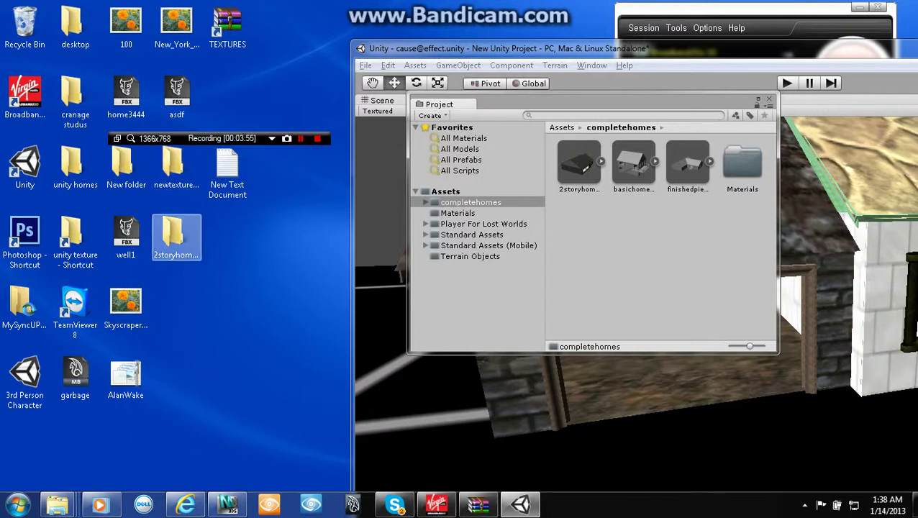
- Import the 2storyhome002 FBX file from the desktop's 2storyhome002 folder into the completehomes assets
{"action": "double_click", "coordinate": [177, 237]}
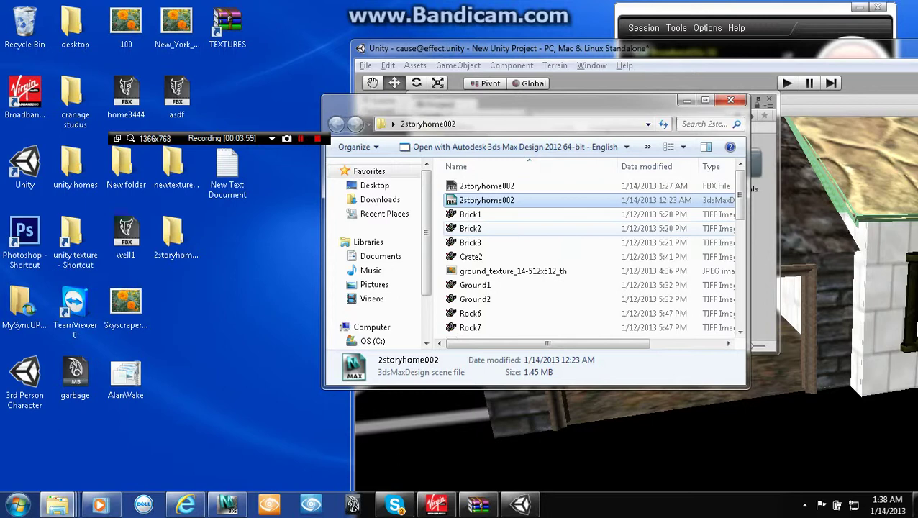
{"action": "left_click_drag", "start_coordinate": [515, 101], "coordinate": [149, 104]}
{"action": "left_click", "coordinate": [129, 189]}
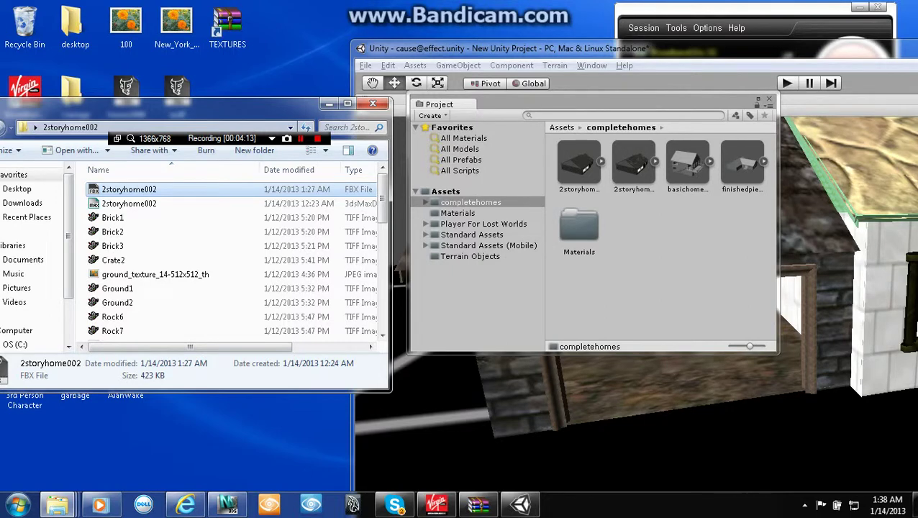
- Expand the imported house model, examine its individual mesh pieces in the completehomes assets, and close the Project window
{"action": "key", "text": "alt+Tab"}
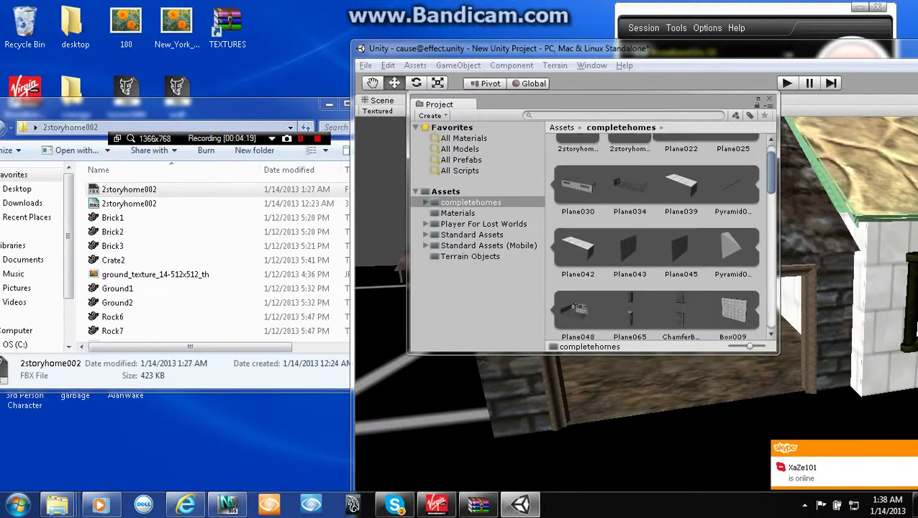
{"action": "scroll", "coordinate": [656, 237], "scroll_direction": "down", "scroll_amount": 2}
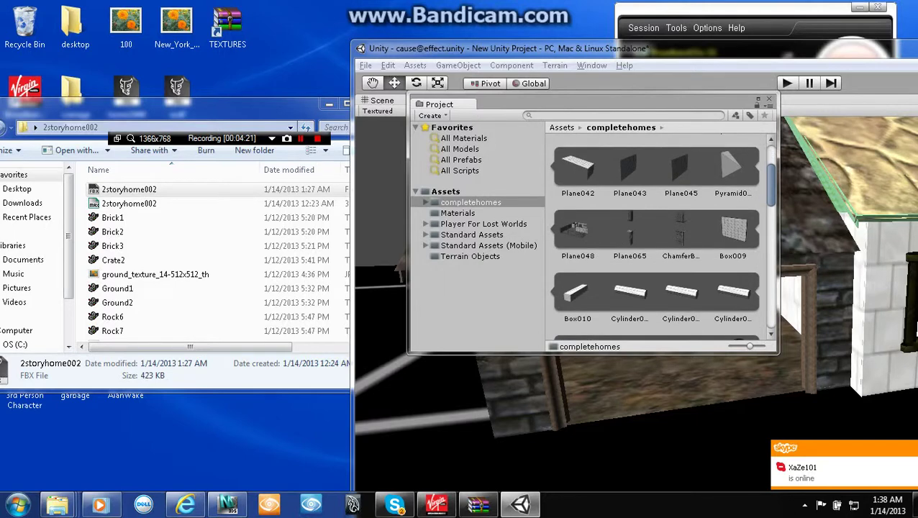
{"action": "scroll", "coordinate": [657, 238], "scroll_direction": "down", "scroll_amount": 4}
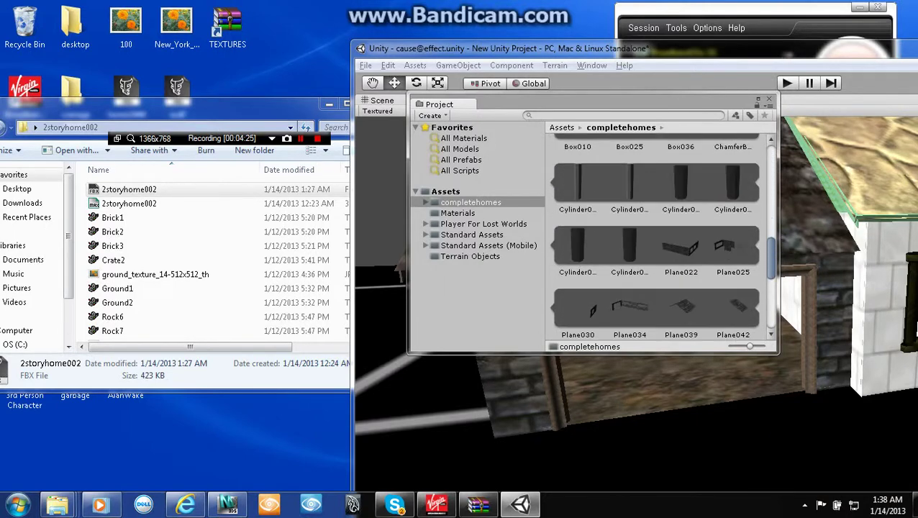
{"action": "right_click", "coordinate": [681, 195]}
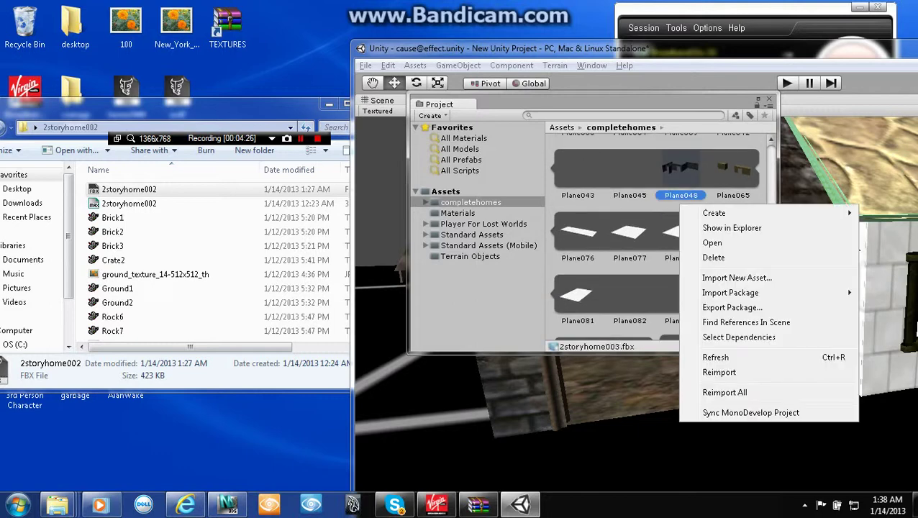
{"action": "left_click", "coordinate": [629, 232]}
{"action": "scroll", "coordinate": [629, 232], "scroll_direction": "down", "scroll_amount": 3}
{"action": "scroll", "coordinate": [630, 232], "scroll_direction": "up", "scroll_amount": 12}
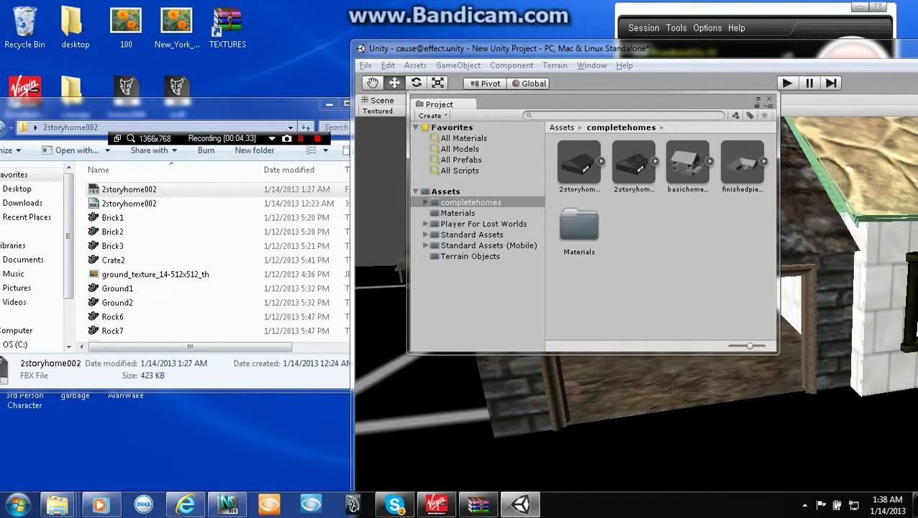
{"action": "left_click", "coordinate": [769, 99]}
- Examine the textured house's garage, stone roof and white brick front wall in the Unity scene
{"action": "mouse_move", "coordinate": [705, 317]}
{"action": "middle_mouse_down"}
{"action": "mouse_move", "coordinate": [575, 287]}
{"action": "mouse_move", "coordinate": [649, 309]}
{"action": "mouse_move", "coordinate": [722, 315]}
{"action": "middle_mouse_up"}
{"action": "scroll", "coordinate": [633, 302], "scroll_direction": "down", "scroll_amount": 3}
{"action": "scroll", "coordinate": [722, 315], "scroll_direction": "down", "scroll_amount": 2}
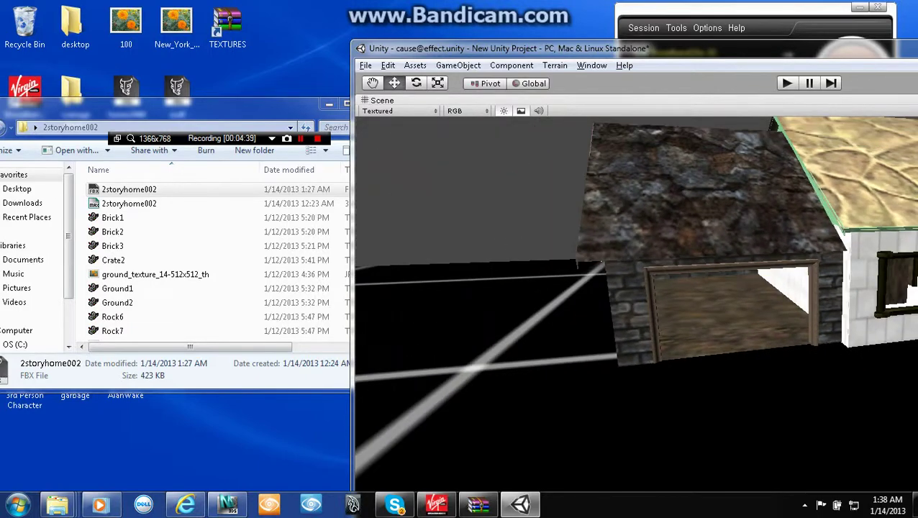
{"action": "middle_click_drag", "start_coordinate": [841, 288], "coordinate": [417, 328]}
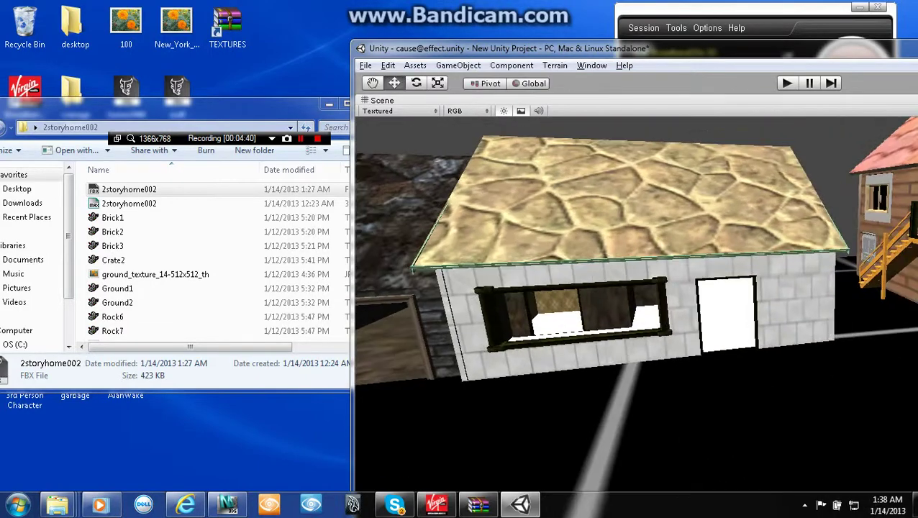
{"action": "scroll", "coordinate": [637, 310], "scroll_direction": "down", "scroll_amount": 3}
{"action": "scroll", "coordinate": [637, 310], "scroll_direction": "up", "scroll_amount": 4}
{"action": "scroll", "coordinate": [636, 310], "scroll_direction": "down", "scroll_amount": 2}
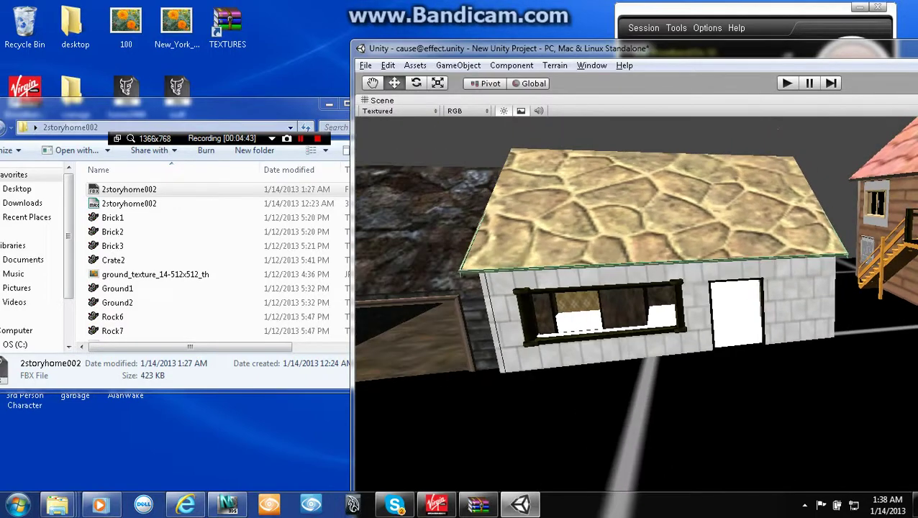
{"action": "middle_click_drag", "start_coordinate": [496, 310], "coordinate": [611, 262]}
{"action": "scroll", "coordinate": [637, 310], "scroll_direction": "down", "scroll_amount": 2}
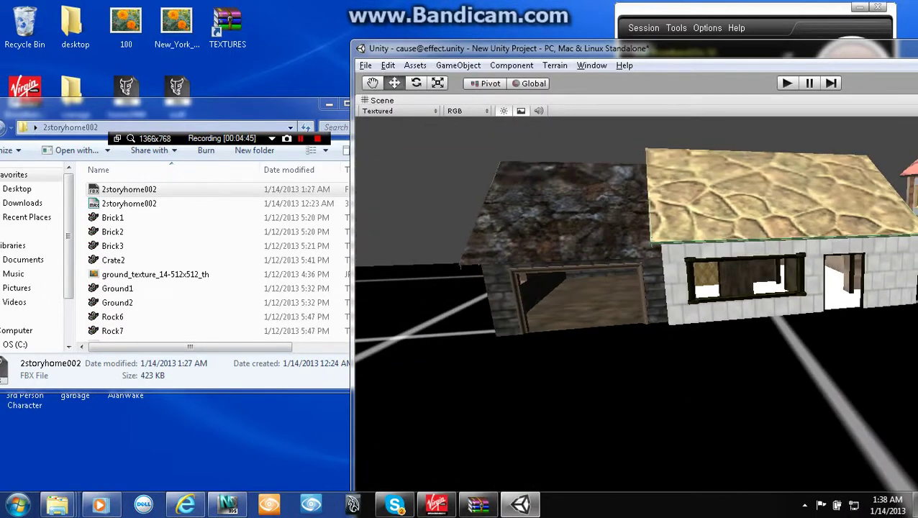
- Compare the white brick house with the neighbouring two-storey wooden house and its balcony
{"action": "middle_click_drag", "start_coordinate": [791, 281], "coordinate": [697, 328]}
{"action": "middle_click_drag", "start_coordinate": [756, 323], "coordinate": [432, 316]}
{"action": "left_click_drag", "start_coordinate": [432, 317], "coordinate": [388, 318]}
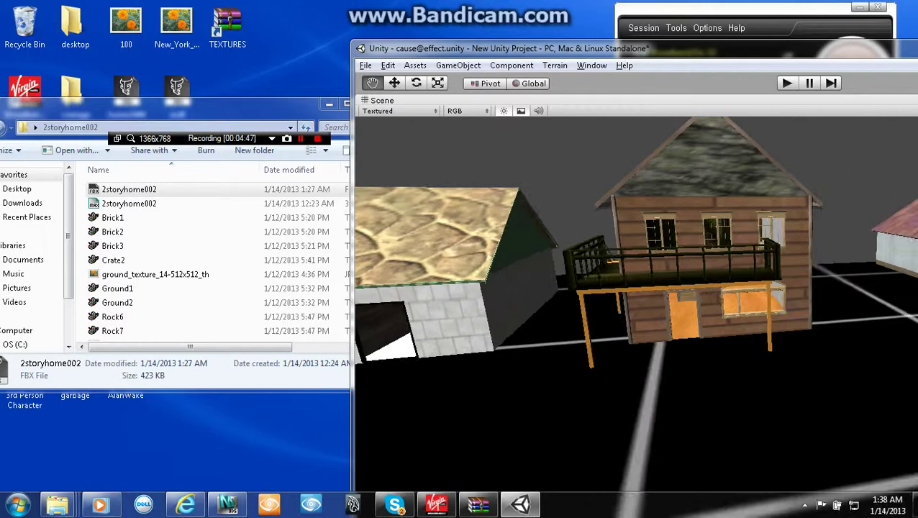
{"action": "middle_click_drag", "start_coordinate": [648, 317], "coordinate": [763, 311]}
{"action": "middle_click", "coordinate": [144, 278]}
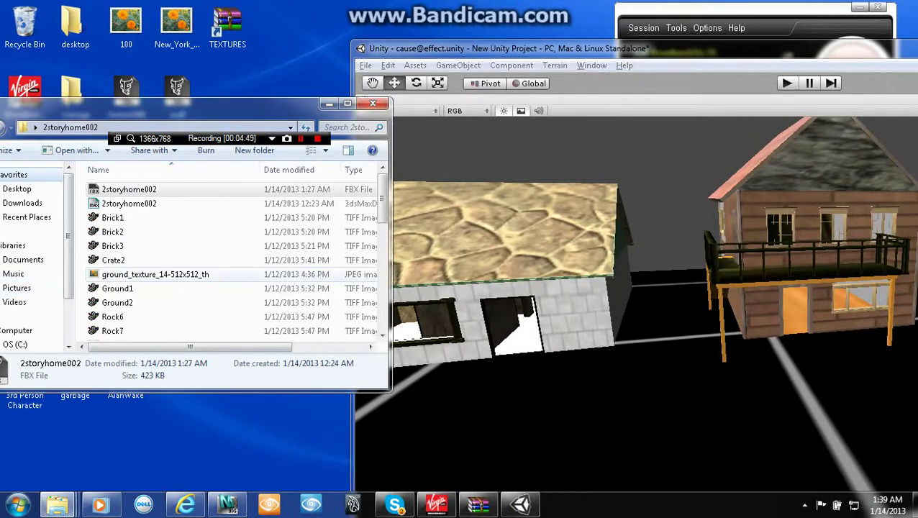
{"action": "middle_click_drag", "start_coordinate": [446, 310], "coordinate": [453, 367]}
{"action": "middle_click_drag", "start_coordinate": [720, 309], "coordinate": [849, 316]}
{"action": "middle_click", "coordinate": [50, 332]}
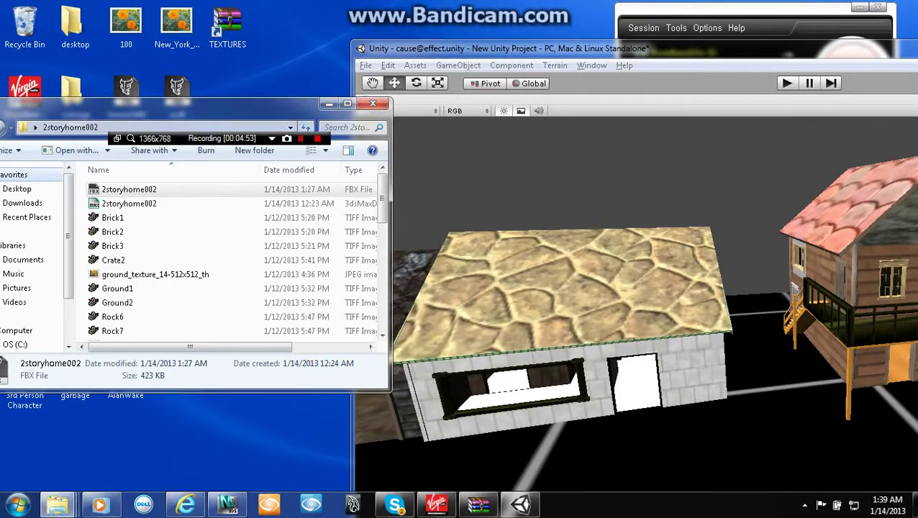
- Add a Mesh Collider to the house's white brick wall mesh
{"action": "middle_click_drag", "start_coordinate": [460, 352], "coordinate": [601, 313]}
{"action": "scroll", "coordinate": [636, 317], "scroll_direction": "down", "scroll_amount": 3}
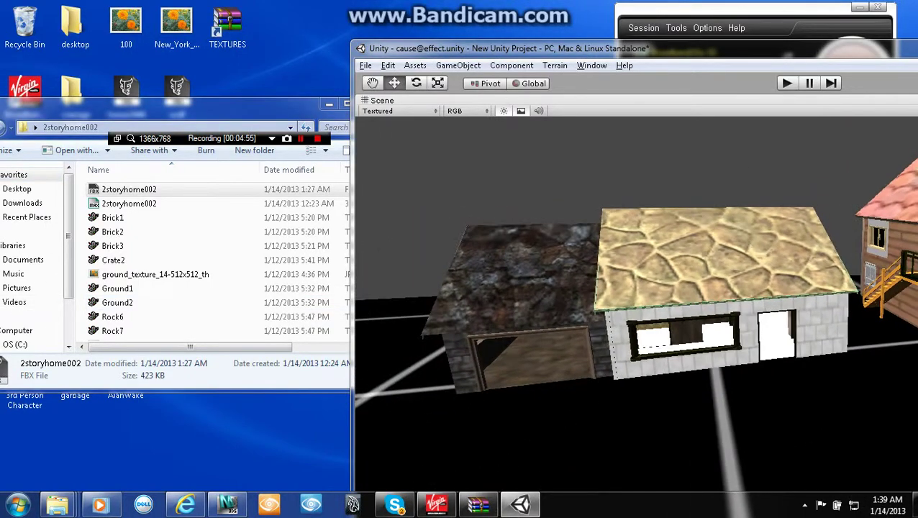
{"action": "left_click", "coordinate": [748, 333]}
{"action": "left_click", "coordinate": [748, 333]}
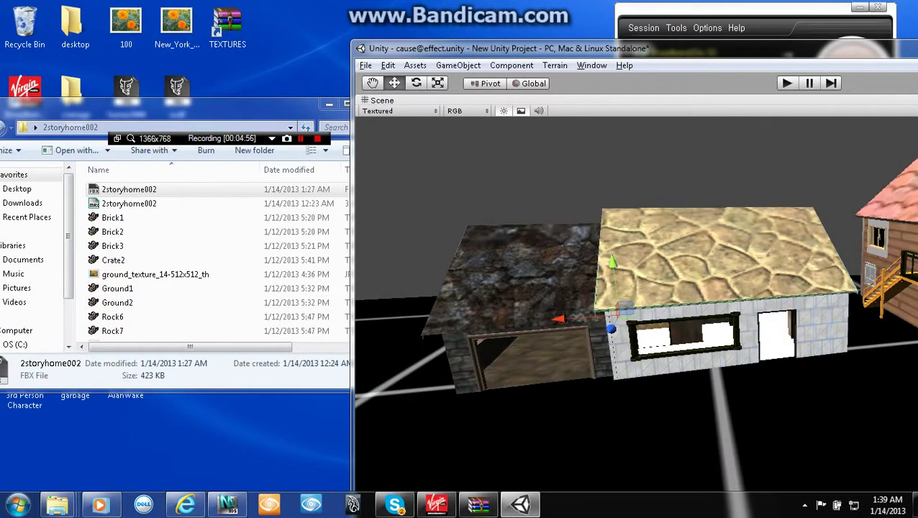
{"action": "left_click", "coordinate": [511, 65]}
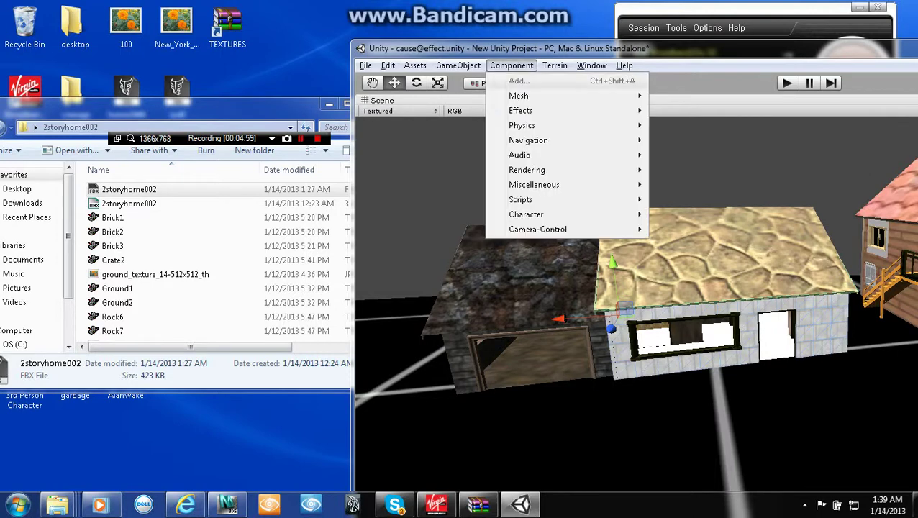
{"action": "mouse_move", "coordinate": [532, 125]}
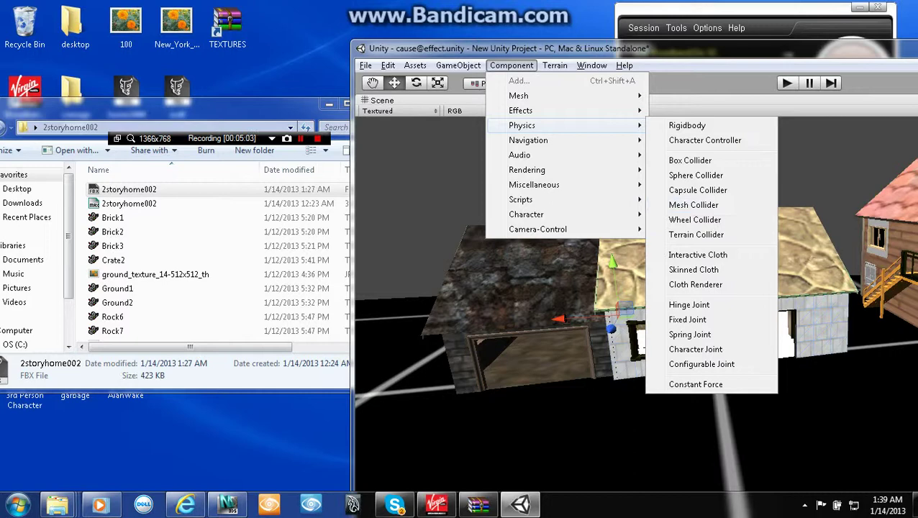
{"action": "left_click", "coordinate": [694, 204]}
{"action": "middle_click_drag", "start_coordinate": [712, 309], "coordinate": [601, 266]}
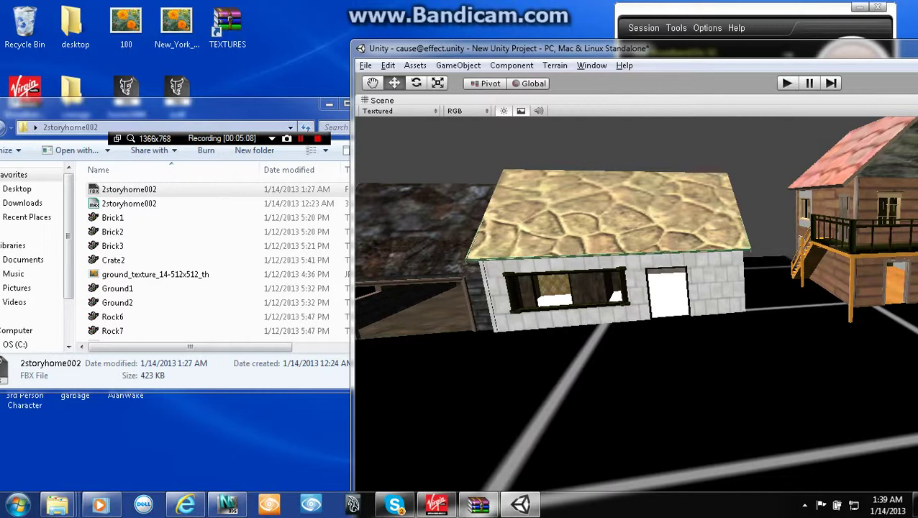
{"action": "left_click", "coordinate": [554, 65]}
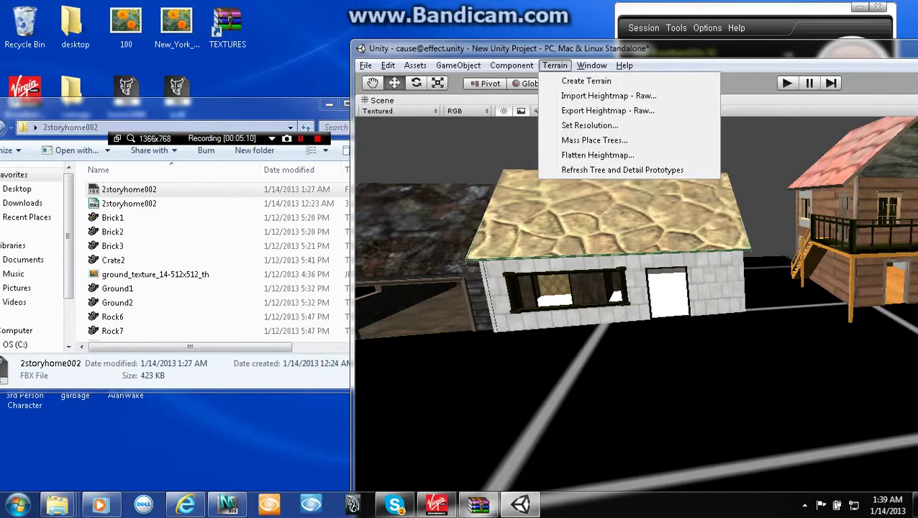
{"action": "mouse_move", "coordinate": [532, 125]}
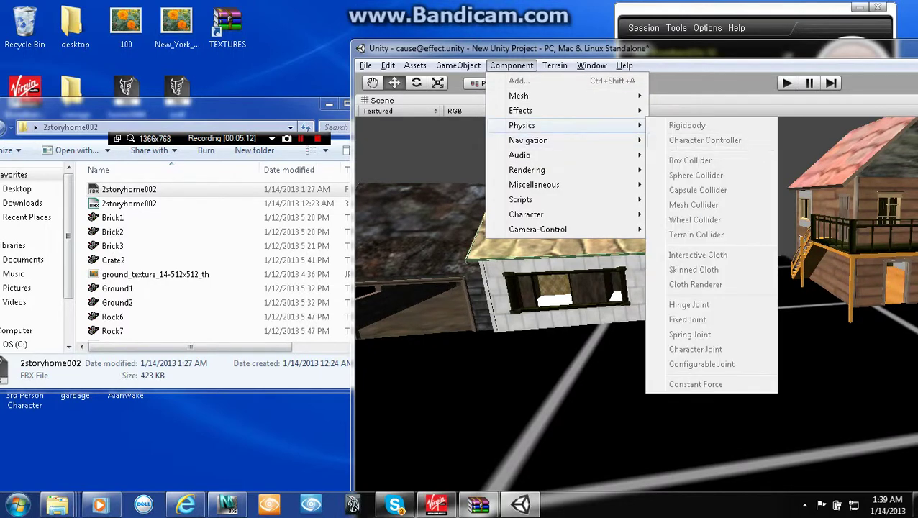
{"action": "left_click", "coordinate": [689, 160]}
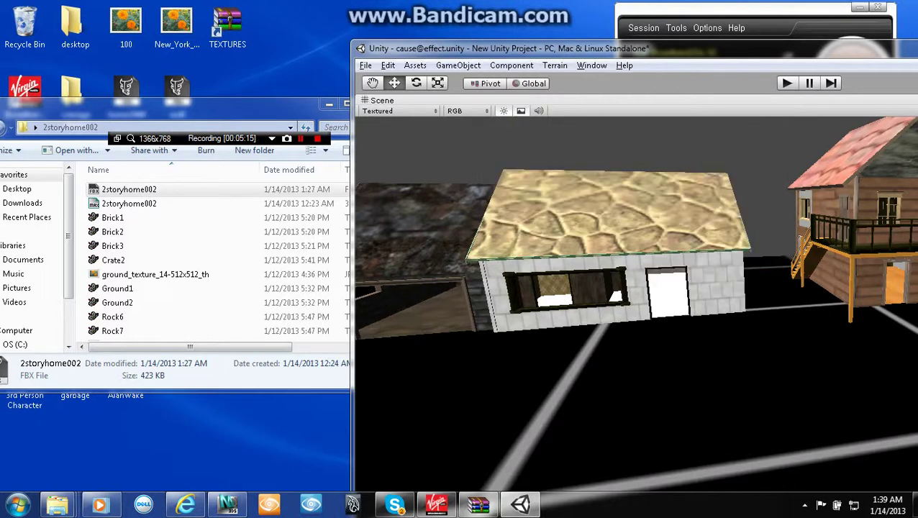
{"action": "middle_click_drag", "start_coordinate": [633, 273], "coordinate": [747, 246]}
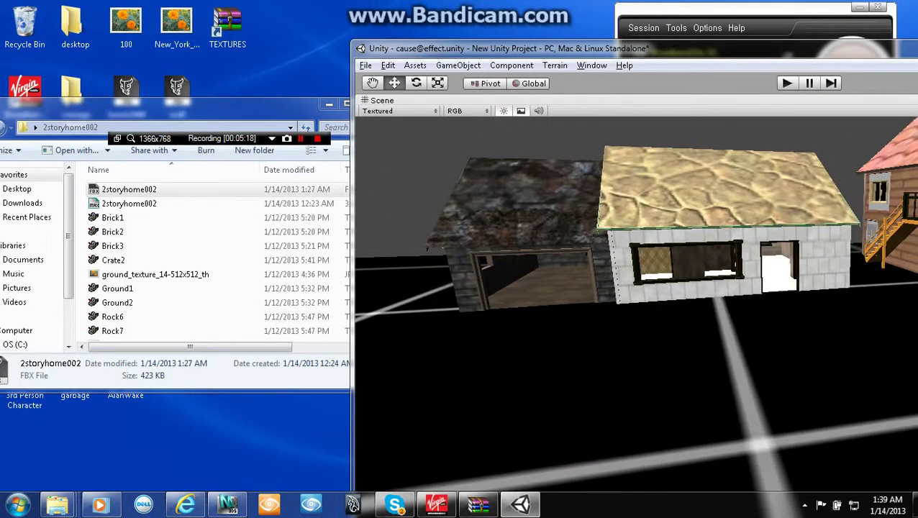
- Run the scene in play mode and show the Game window
{"action": "key", "text": "ctrl+p"}
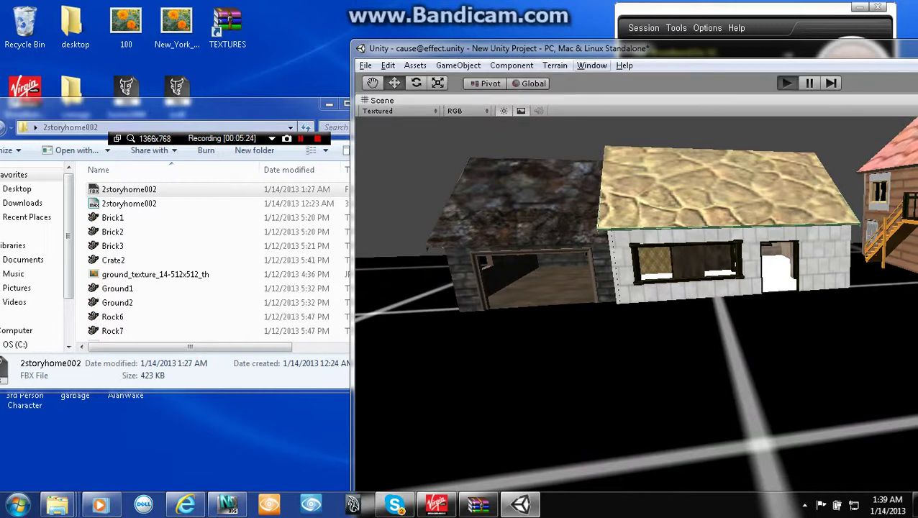
{"action": "left_click", "coordinate": [591, 65]}
{"action": "left_click", "coordinate": [605, 151]}
- Walk up to the white brick house in the running game and examine its front doorway and window
{"action": "key", "text": "w"}
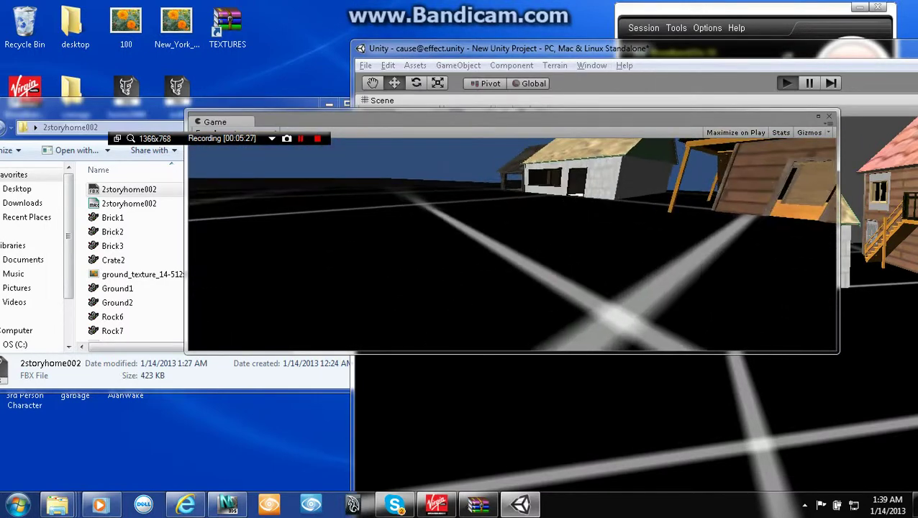
{"action": "key", "text": "w"}
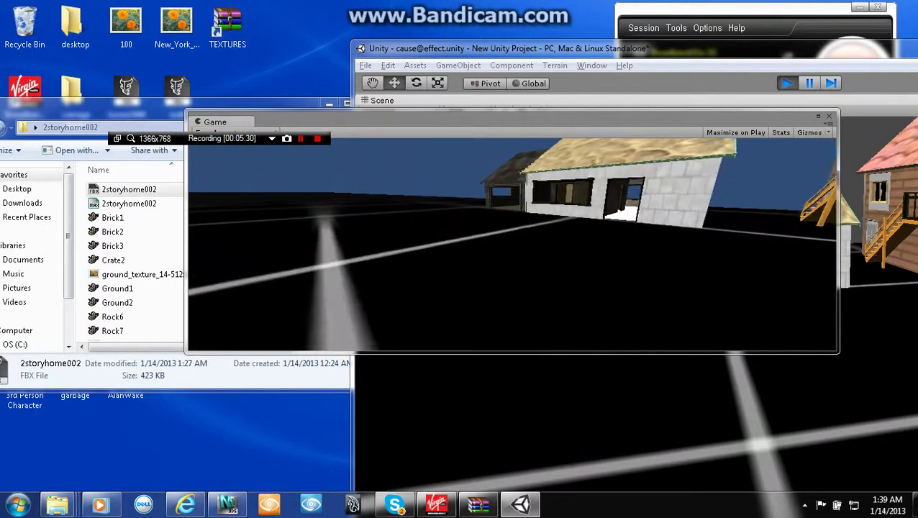
{"action": "key", "text": "w"}
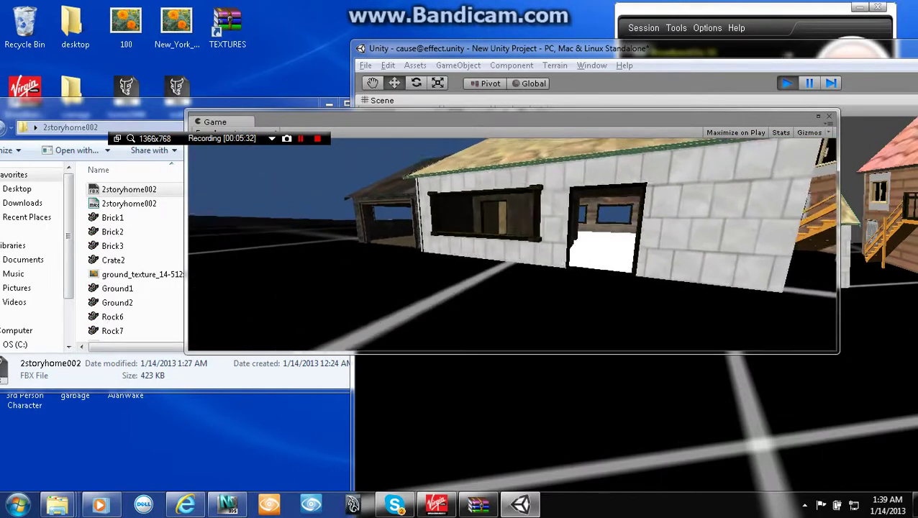
{"action": "key", "text": "w"}
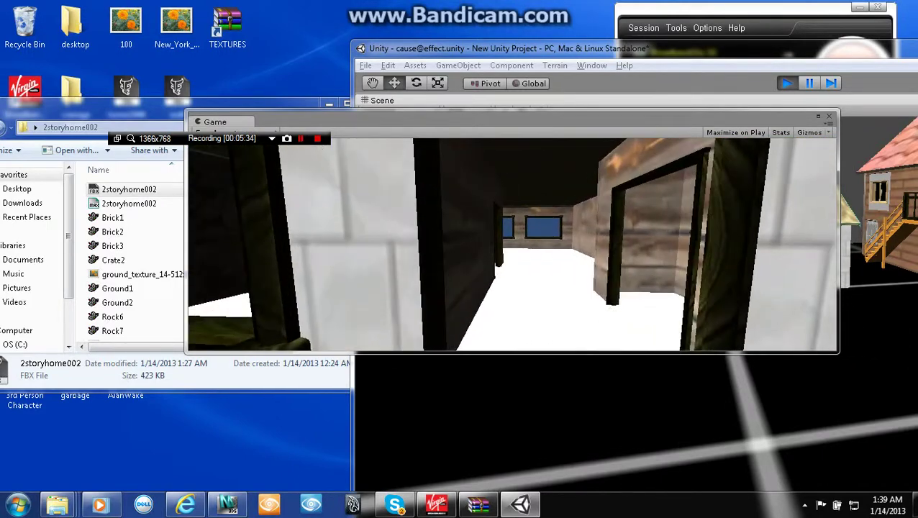
{"action": "key", "text": "s"}
{"action": "key", "text": "w"}
{"action": "key", "text": "s"}
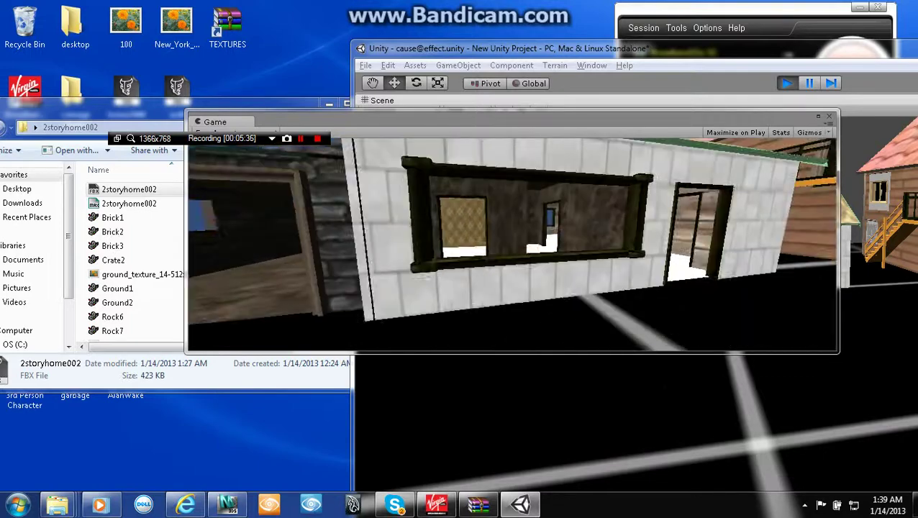
- Walk along the front wall into the attached stone garage, examine its interior and go back outside
{"action": "key", "text": "w"}
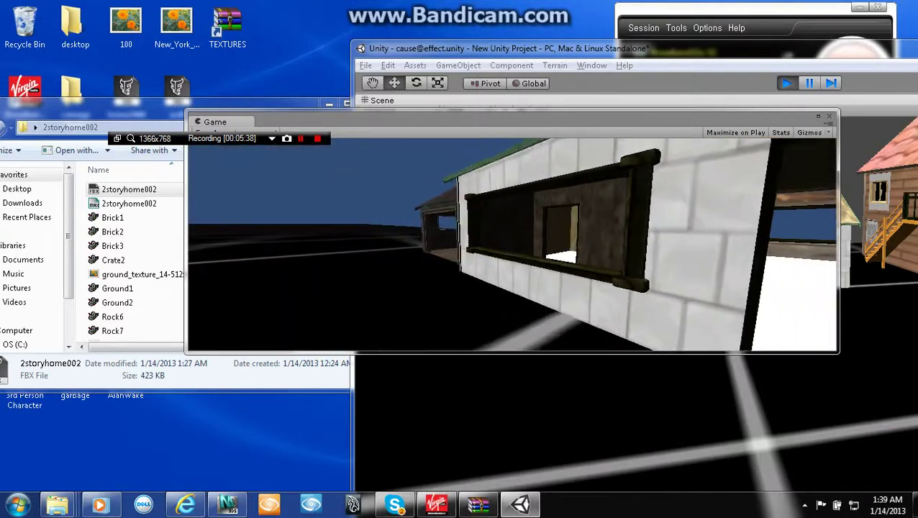
{"action": "key", "text": "w"}
{"action": "key", "text": "w"}
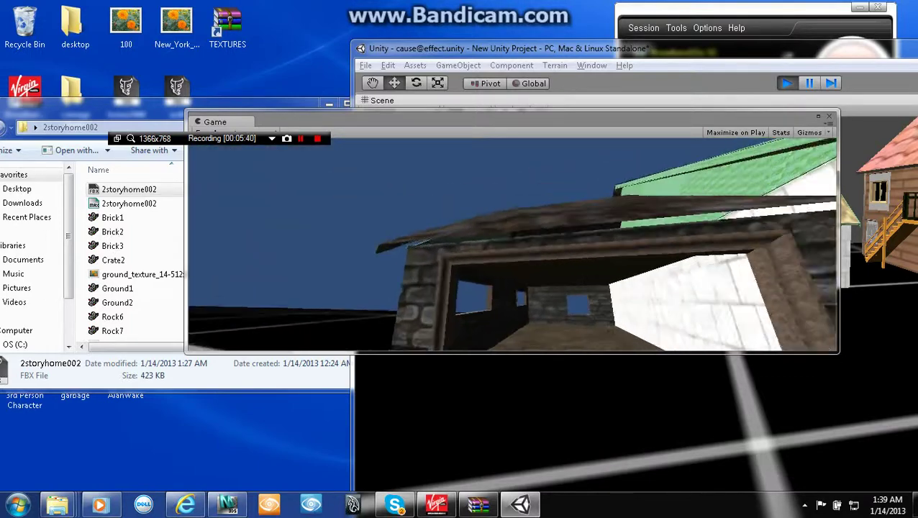
{"action": "key", "text": "w"}
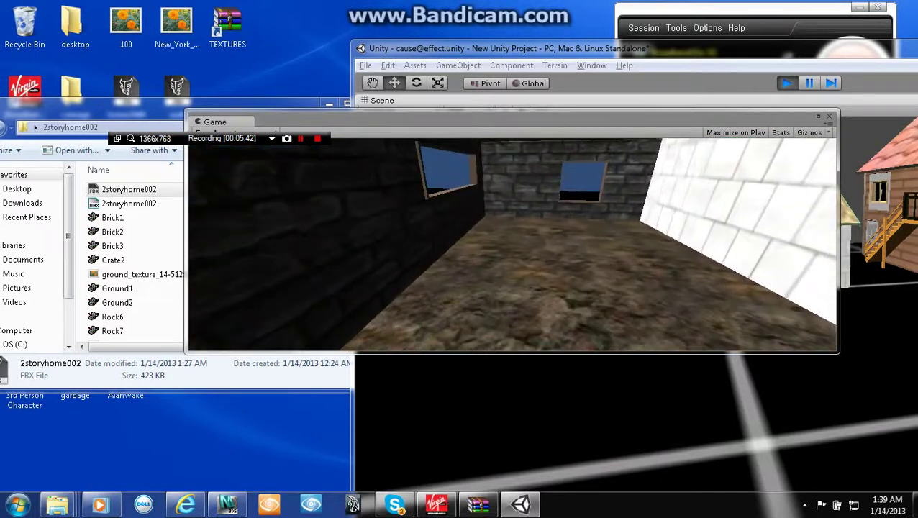
{"action": "key", "text": "w"}
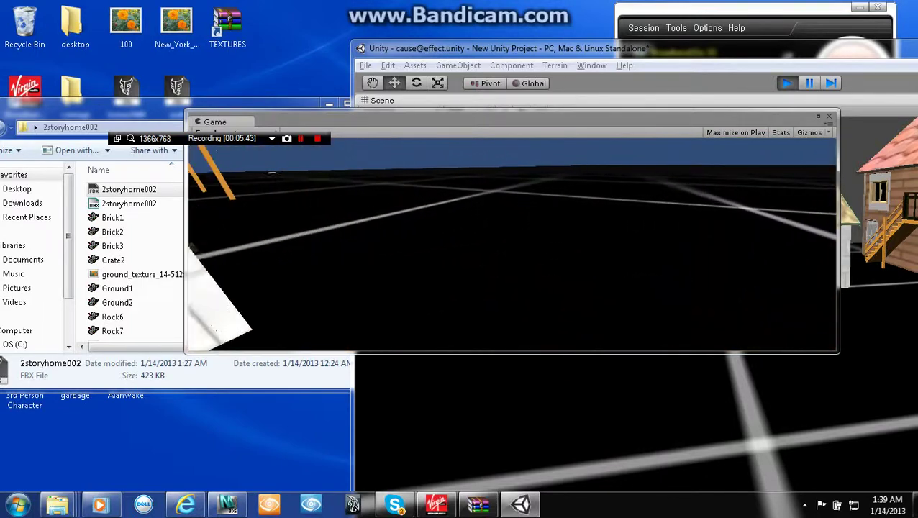
- Enter the house through the front door and examine the room with the built-in counters
{"action": "key", "text": "w"}
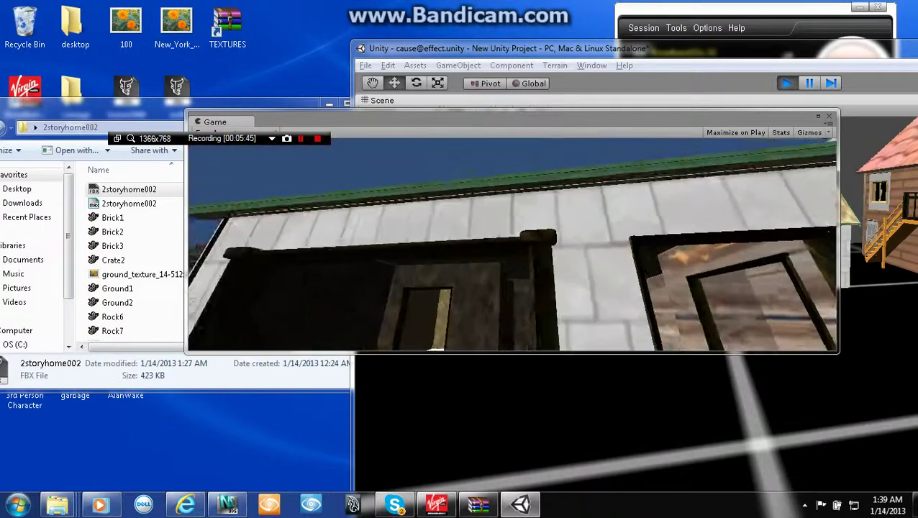
{"action": "key", "text": "w"}
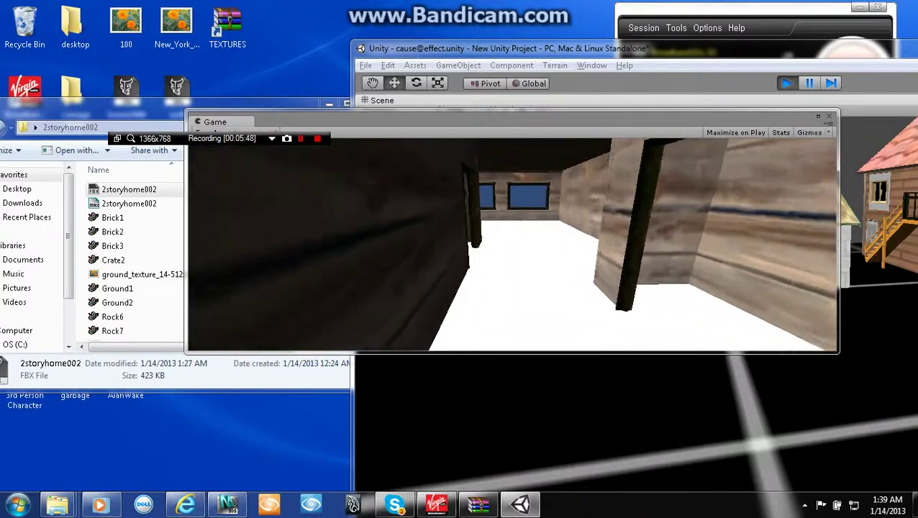
{"action": "key", "text": "w"}
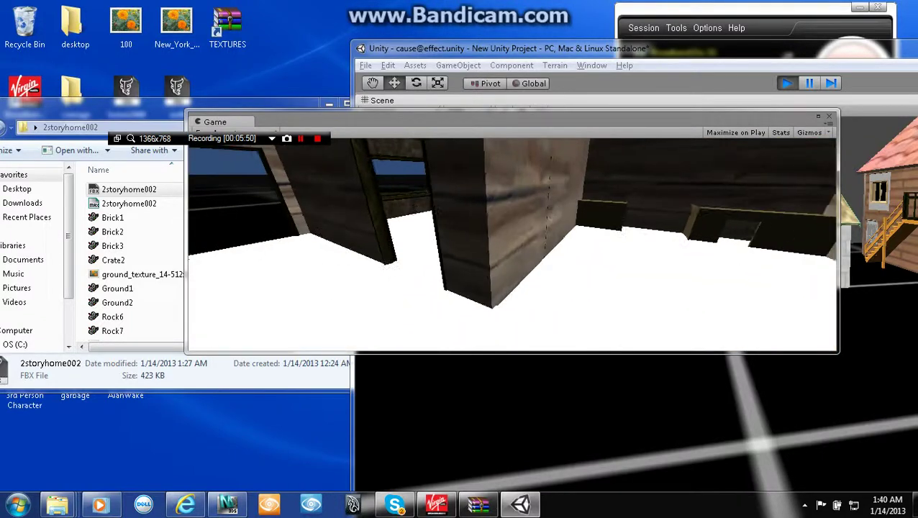
{"action": "key", "text": "s"}
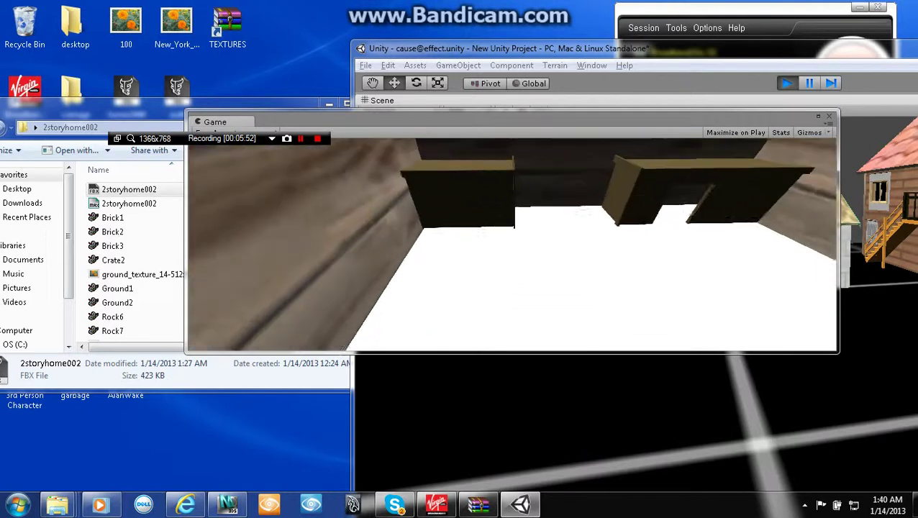
{"action": "key", "text": "w"}
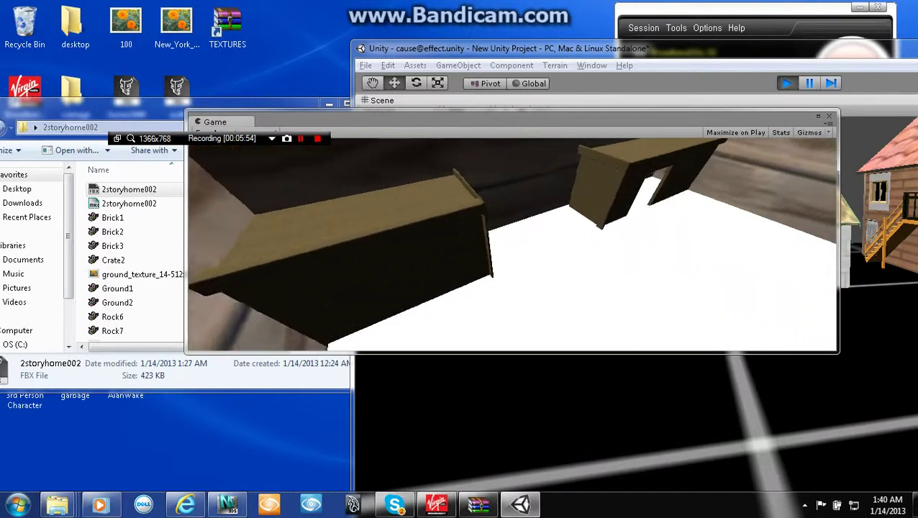
{"action": "key", "text": "w"}
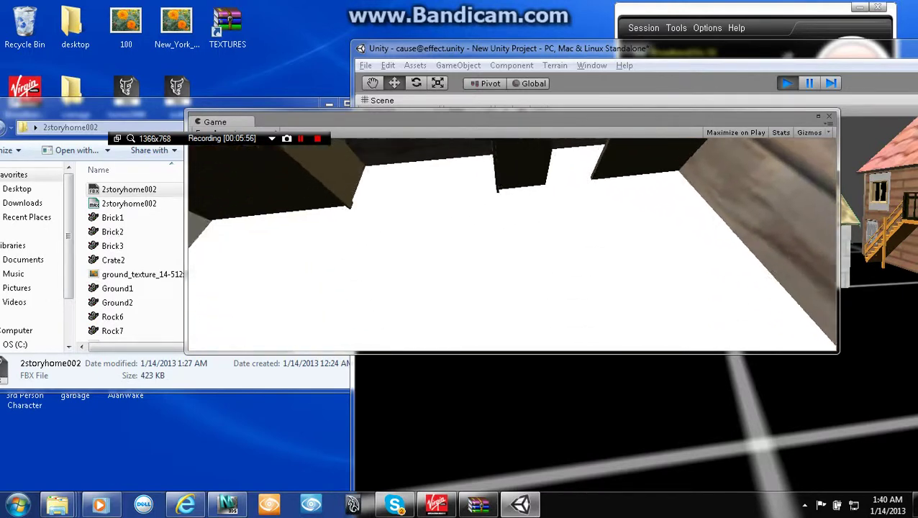
{"action": "key", "text": "w"}
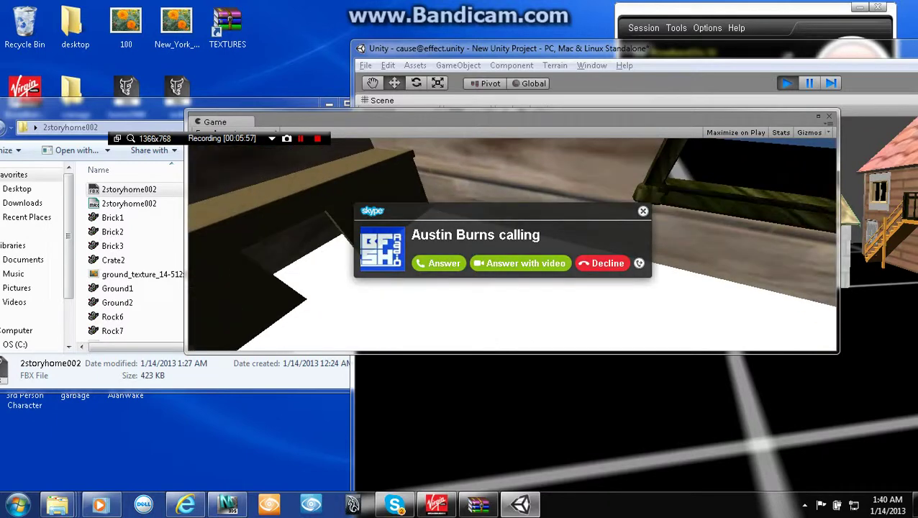
- Answer the incoming Skype call, hang up and minimise the conversation window
{"action": "left_click", "coordinate": [439, 264]}
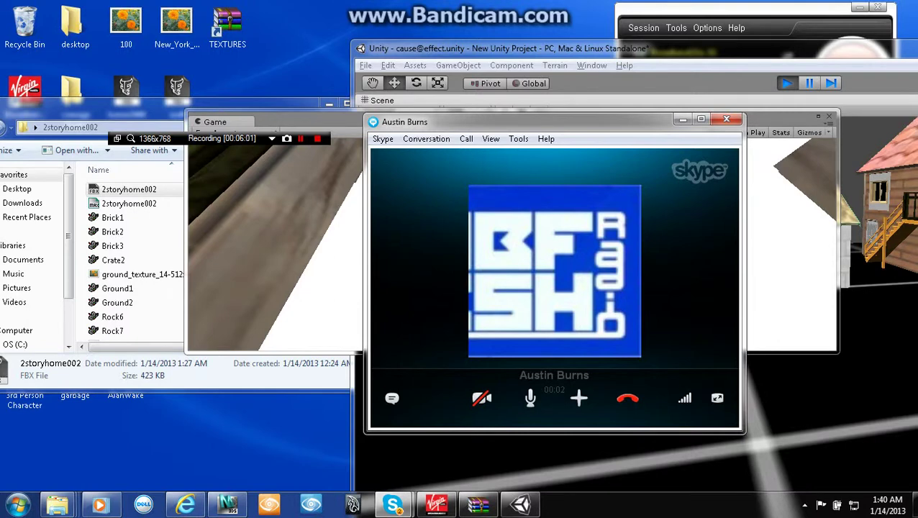
{"action": "left_click_drag", "start_coordinate": [518, 122], "coordinate": [188, 164]}
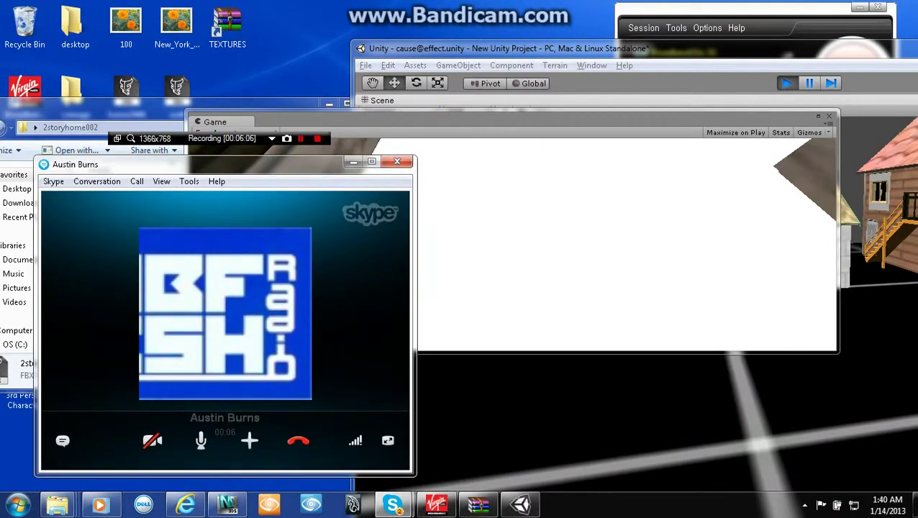
{"action": "left_click", "coordinate": [298, 440]}
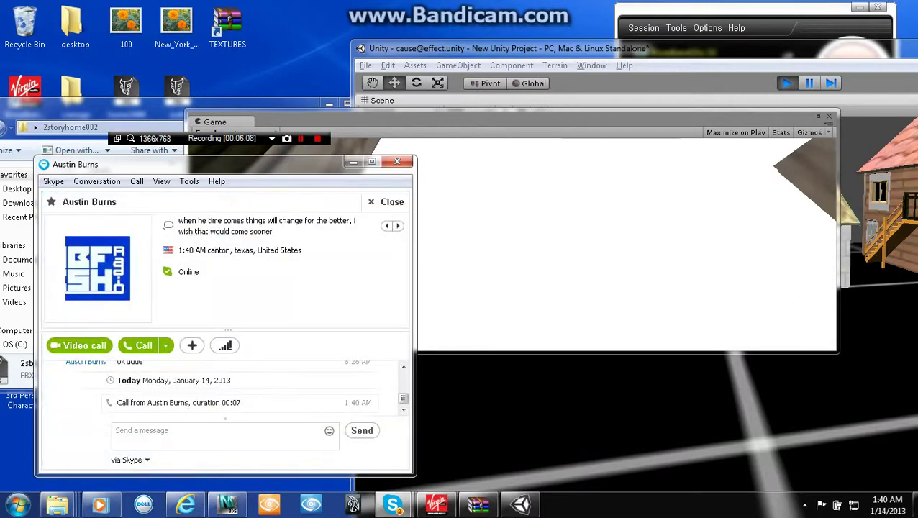
{"action": "left_click", "coordinate": [354, 162]}
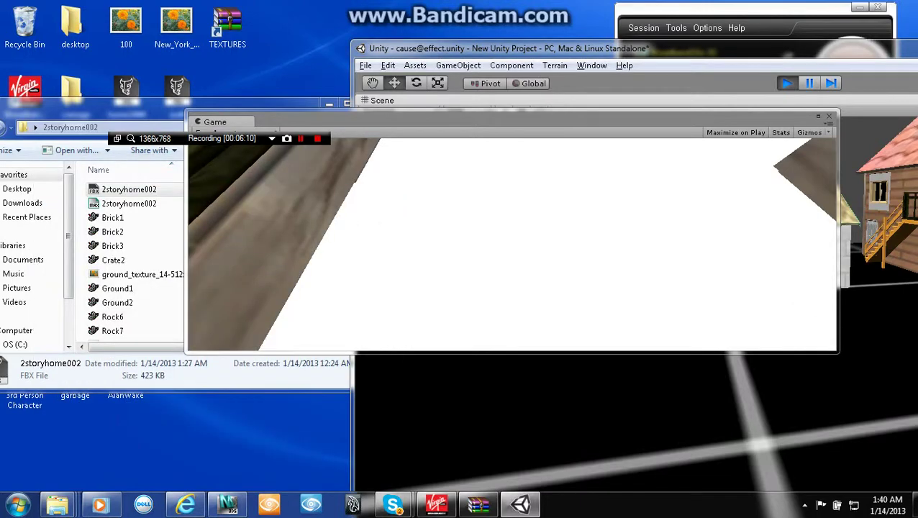
- Resume the game walkthrough and examine the house's inner rooms, doorways and large window
{"action": "left_click", "coordinate": [407, 210]}
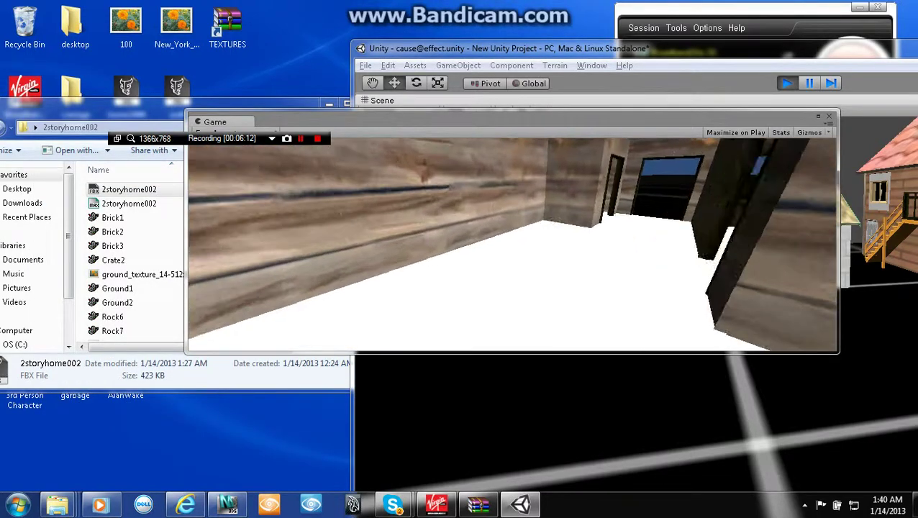
{"action": "key", "text": "w"}
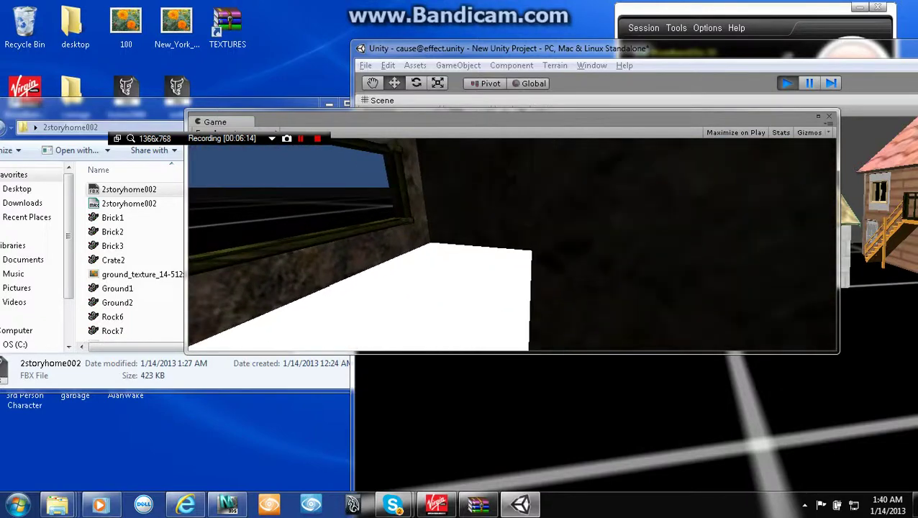
{"action": "key", "text": "w"}
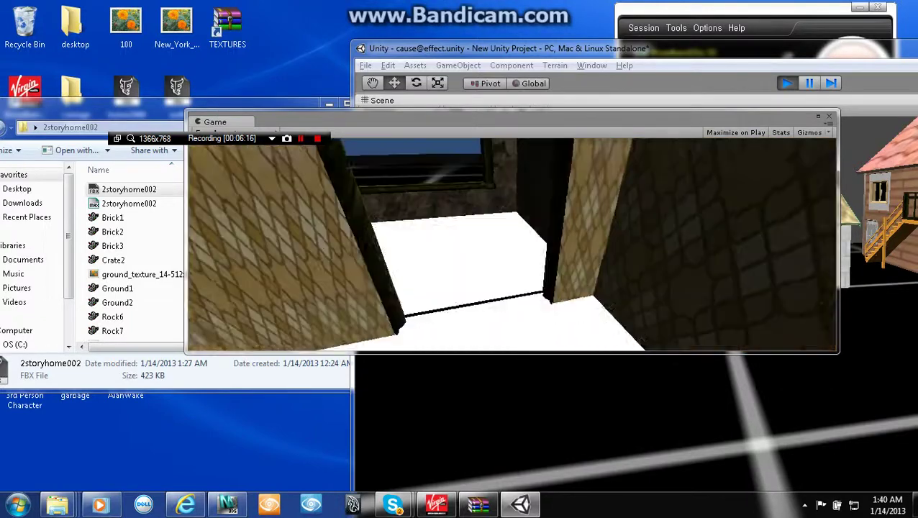
{"action": "key", "text": "w"}
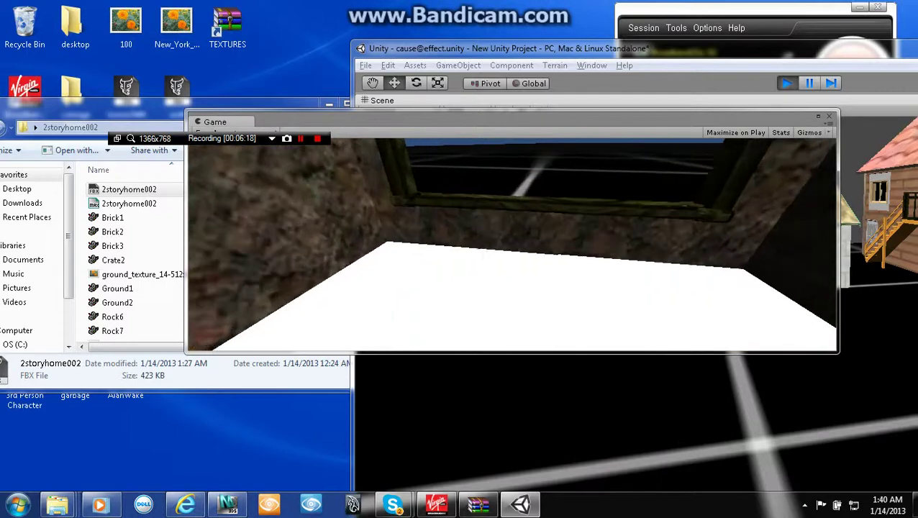
{"action": "key", "text": "w"}
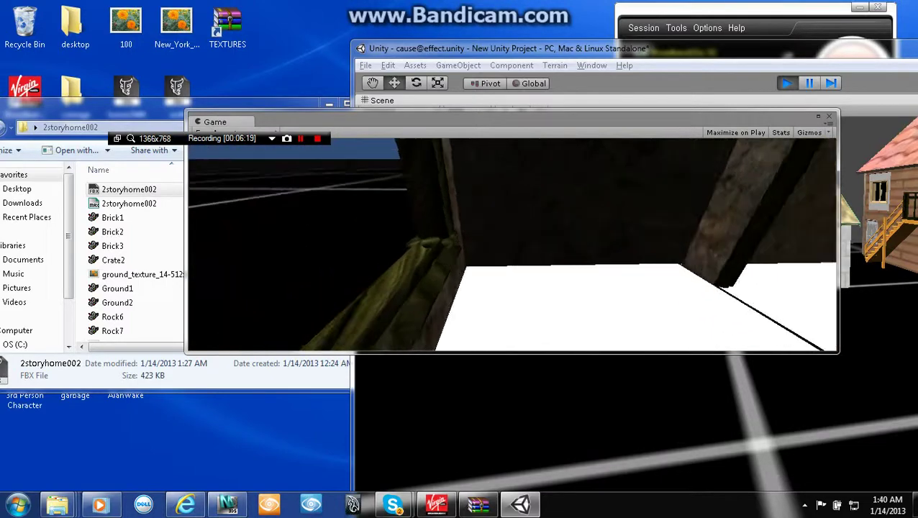
{"action": "key", "text": "d"}
{"action": "key", "text": "w"}
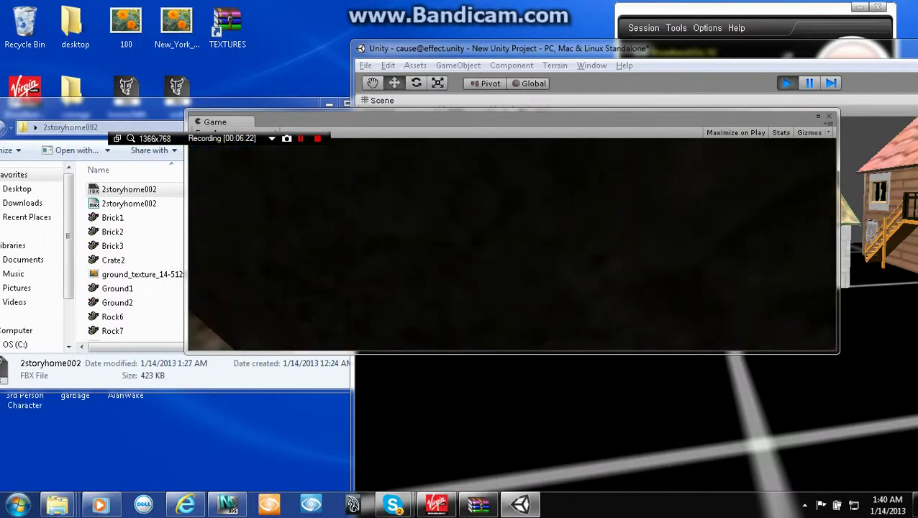
- Leave the house through its doorway and view the neighbouring two-storey wooden house with the balcony
{"action": "key", "text": "w"}
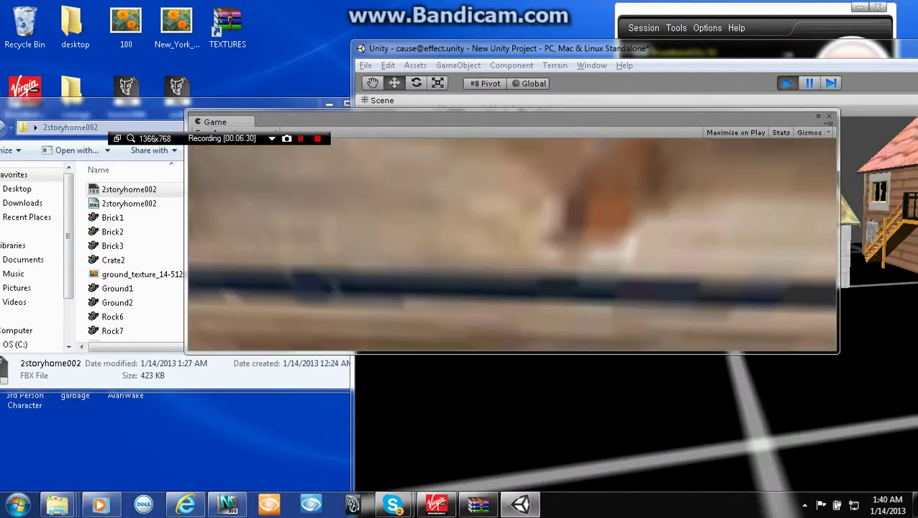
{"action": "key", "text": "w"}
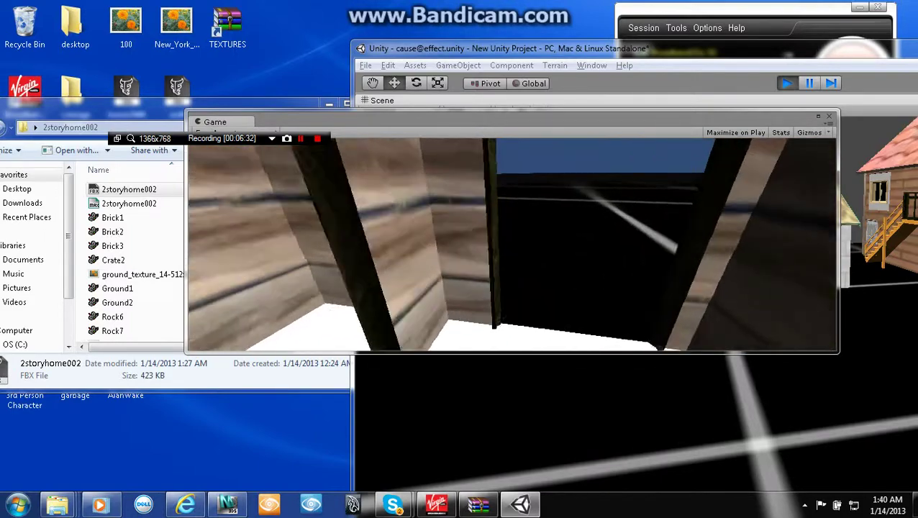
{"action": "key", "text": "s"}
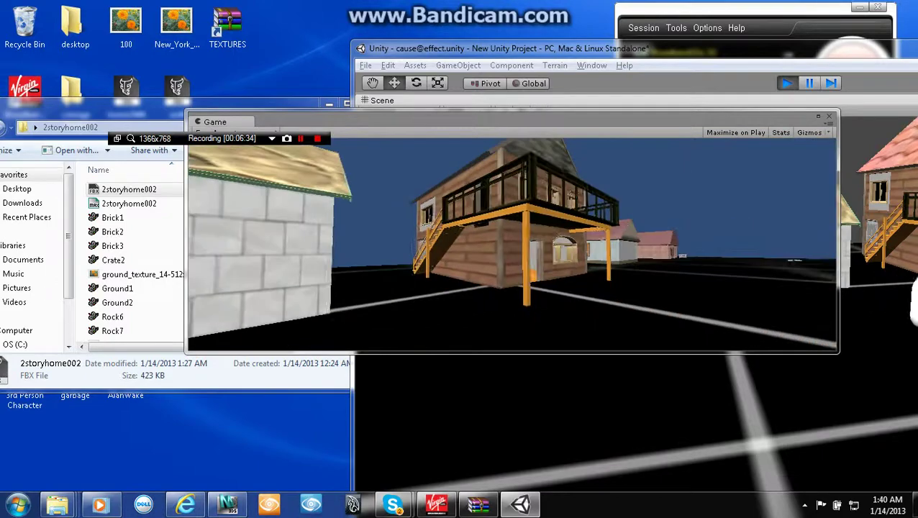
- Walk through the two-storey wooden house and along its upstairs balcony, and jump down to the ground
{"action": "key", "text": "w"}
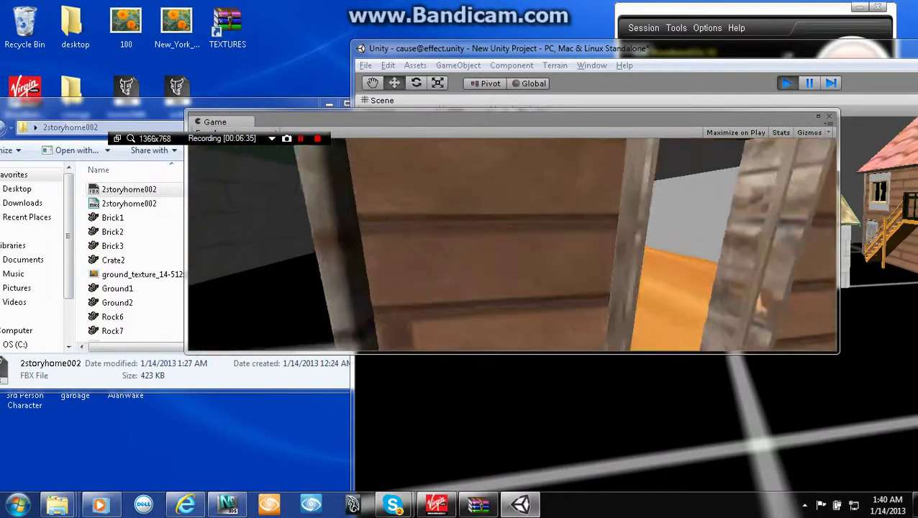
{"action": "key", "text": "w"}
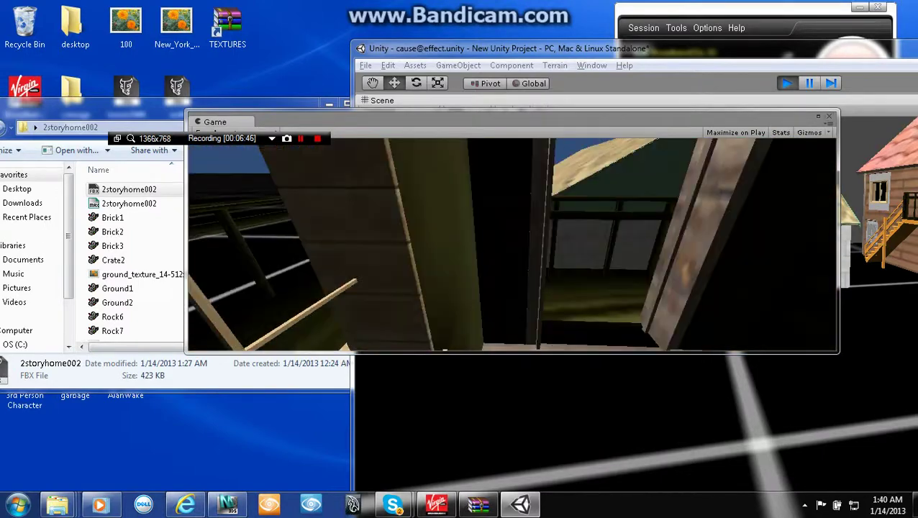
{"action": "key", "text": "w"}
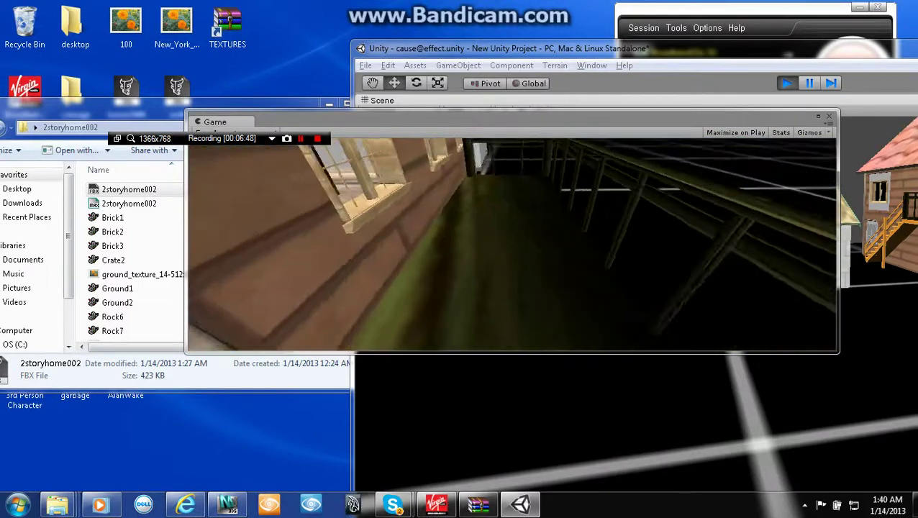
{"action": "key", "text": "w"}
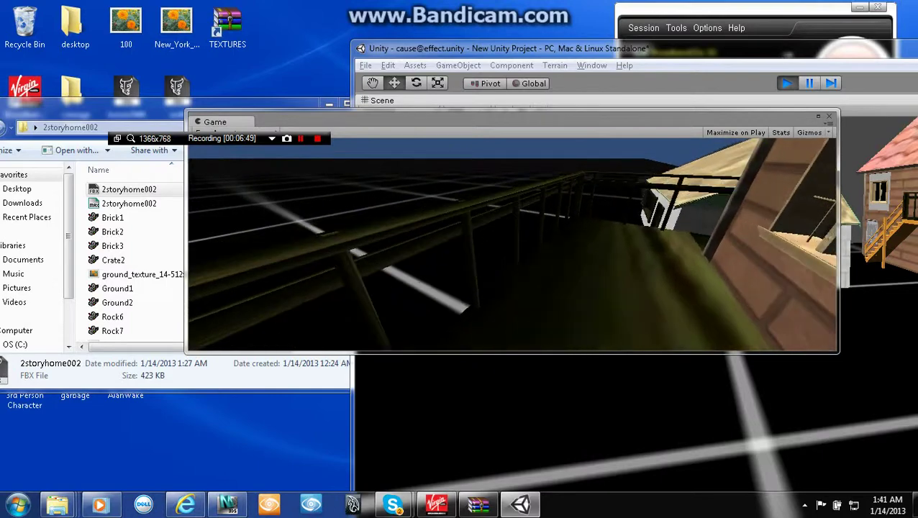
{"action": "key", "text": "w"}
{"action": "key", "text": "space"}
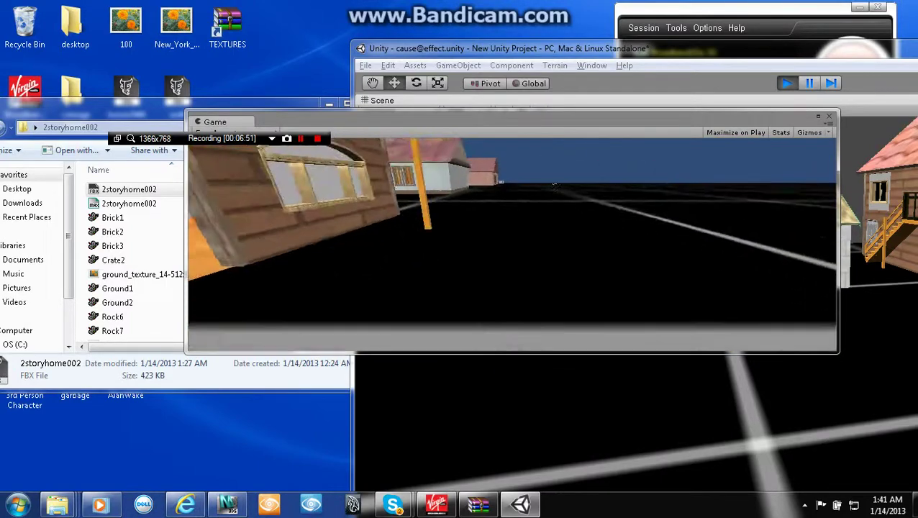
- View the wooden house's ground-floor windows and support posts from outside and walk back to the white brick house
{"action": "key", "text": "w"}
{"action": "key", "text": "w"}
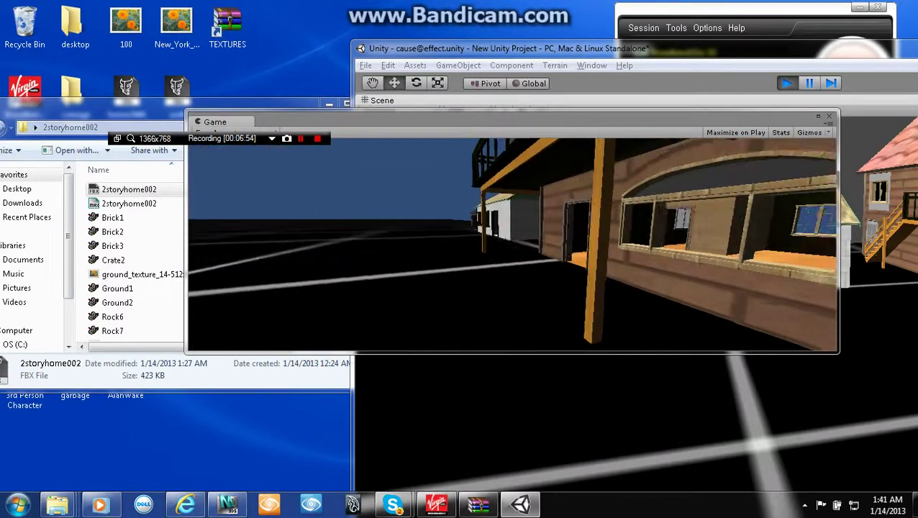
{"action": "key", "text": "w"}
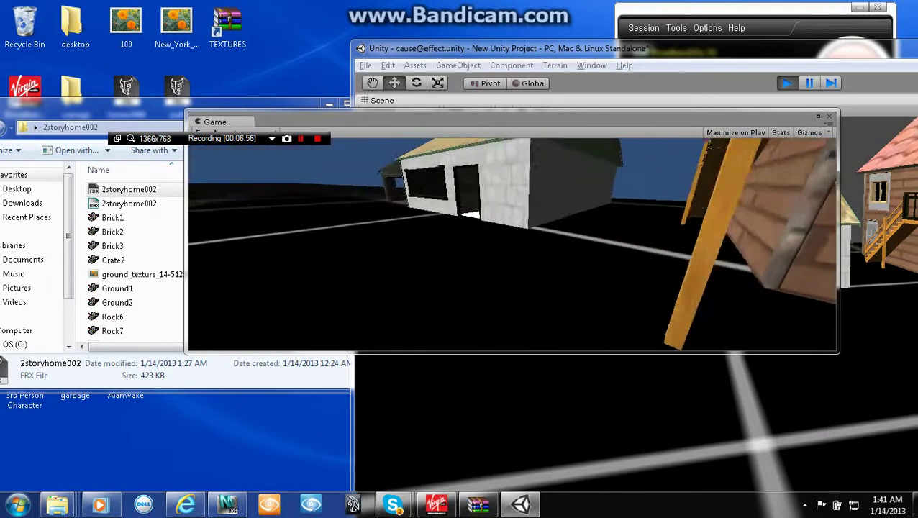
{"action": "key", "text": "w"}
{"action": "key", "text": "s"}
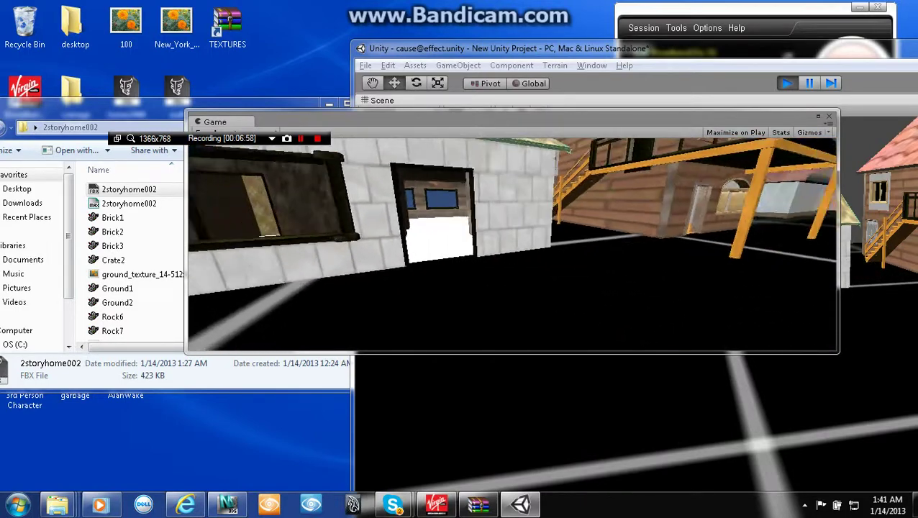
- Examine the front of the white brick house and its attached stone garage from several distances and angles
{"action": "key", "text": "s"}
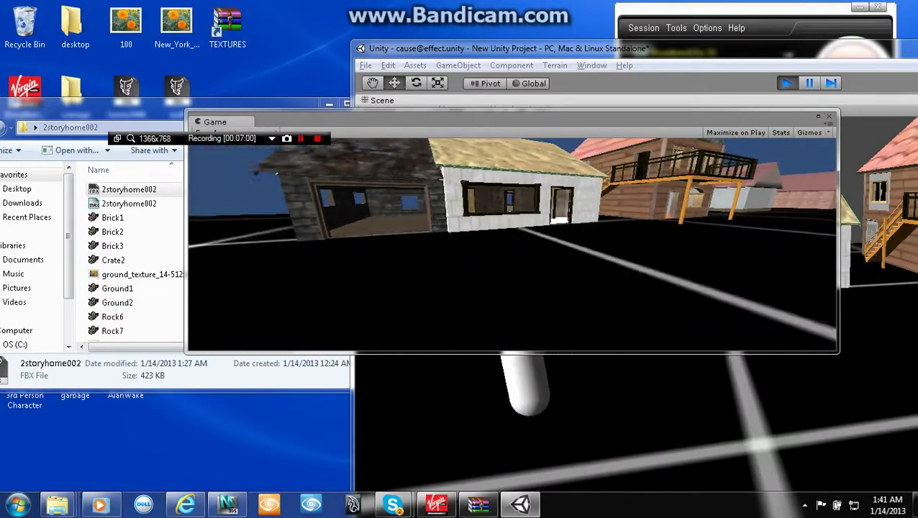
{"action": "key", "text": "w"}
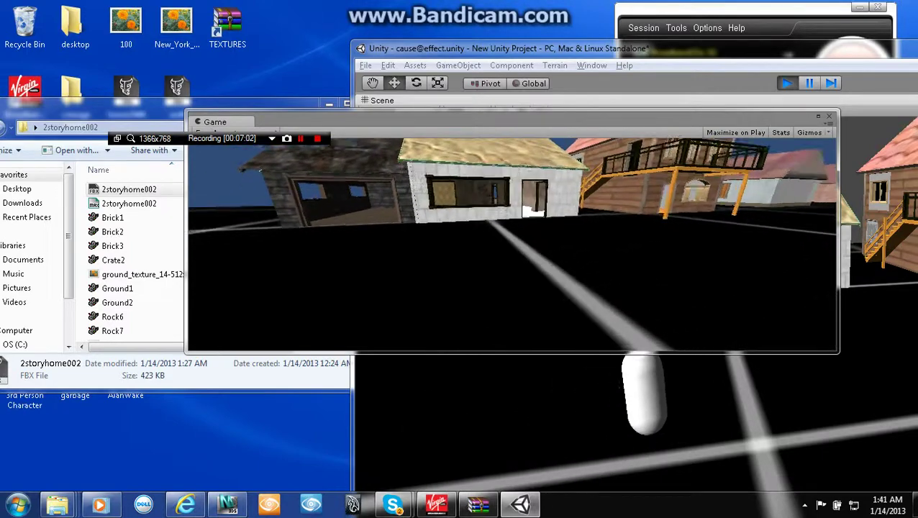
{"action": "key", "text": "s"}
{"action": "key", "text": "d"}
{"action": "key", "text": "w"}
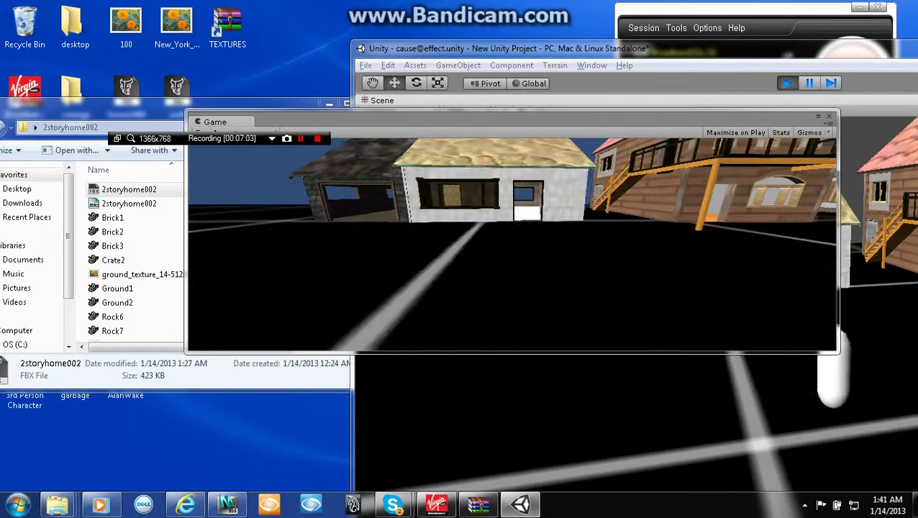
{"action": "key", "text": "w"}
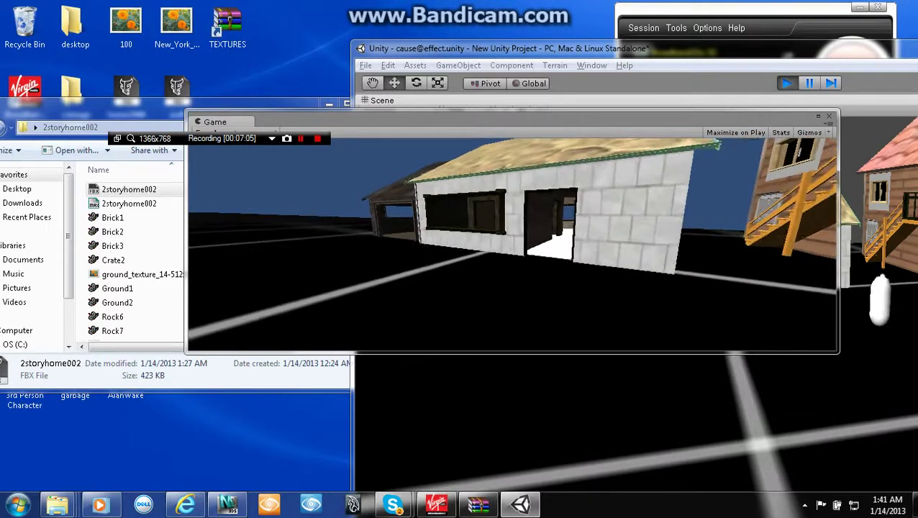
{"action": "key", "text": "s"}
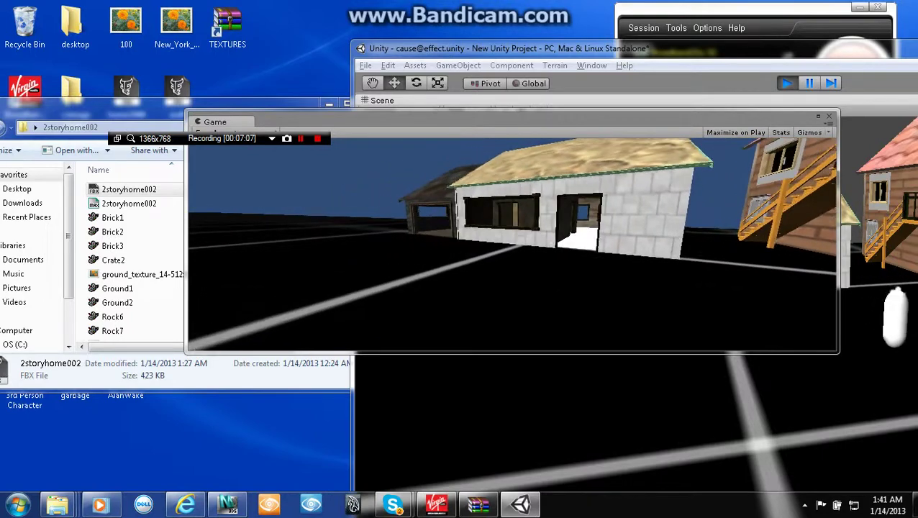
{"action": "key", "text": "a"}
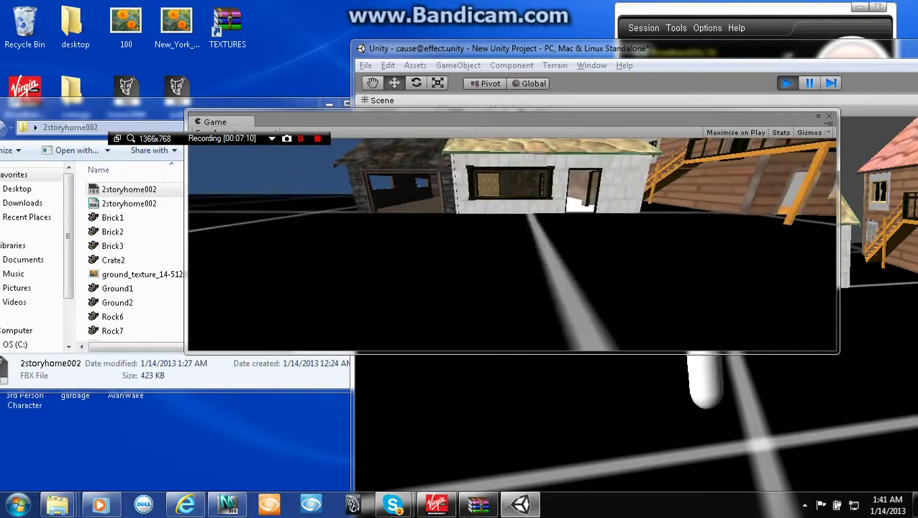
{"action": "key", "text": "a"}
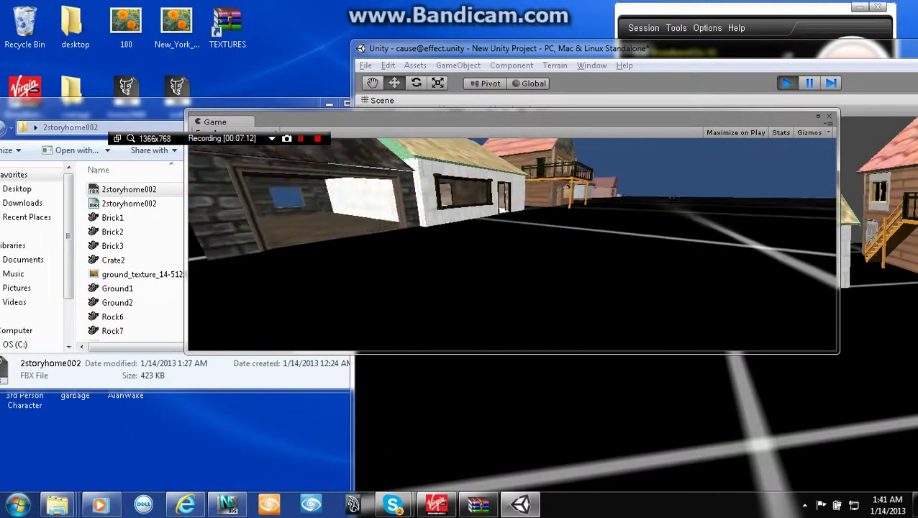
{"action": "key", "text": "d"}
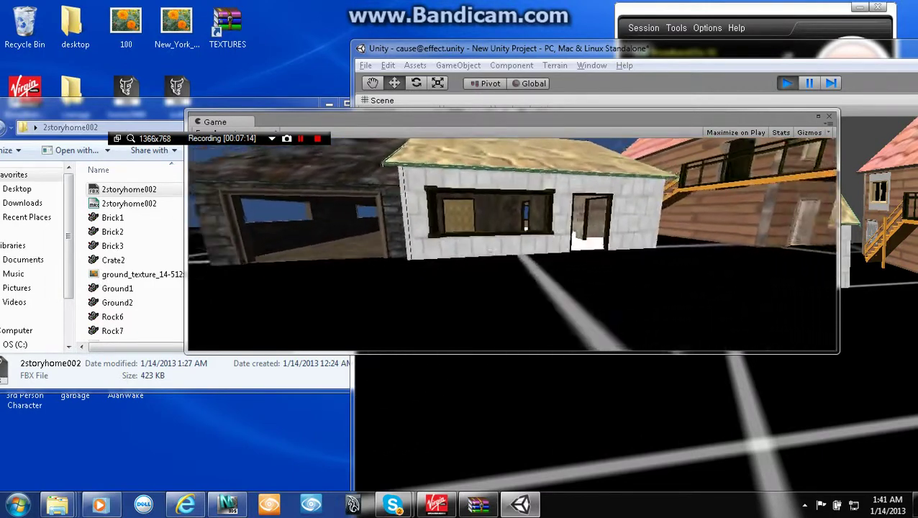
{"action": "key", "text": "s"}
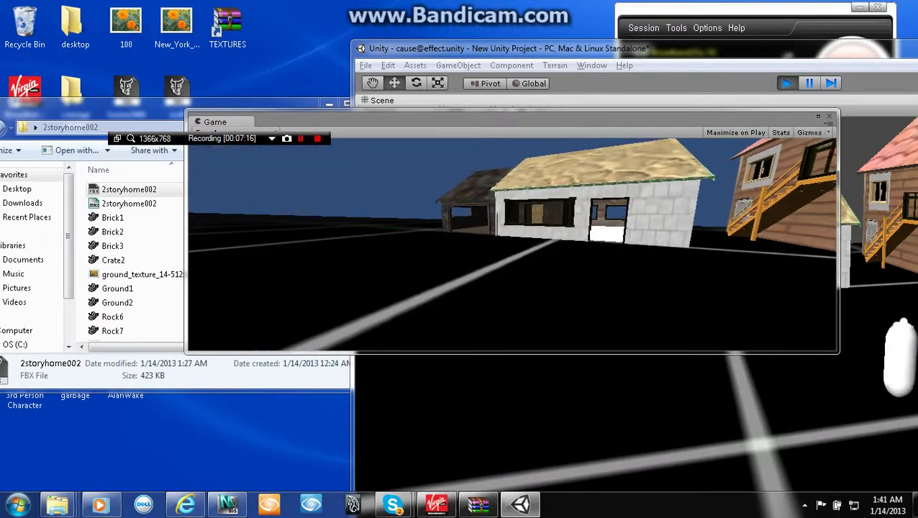
{"action": "key", "text": "a"}
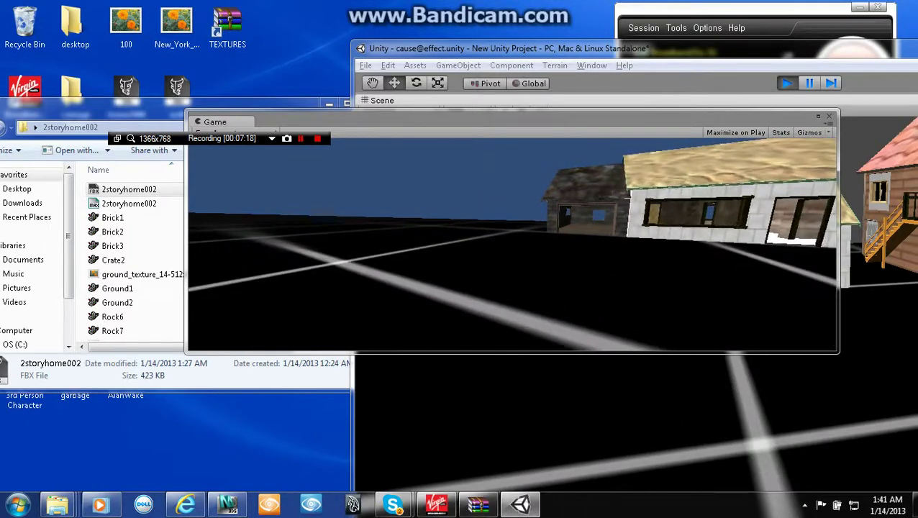
{"action": "key", "text": "w"}
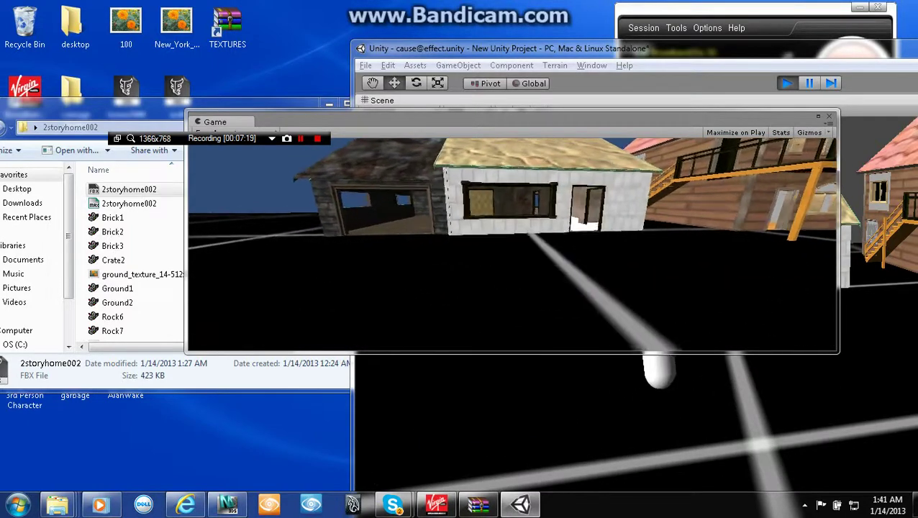
{"action": "key", "text": "d"}
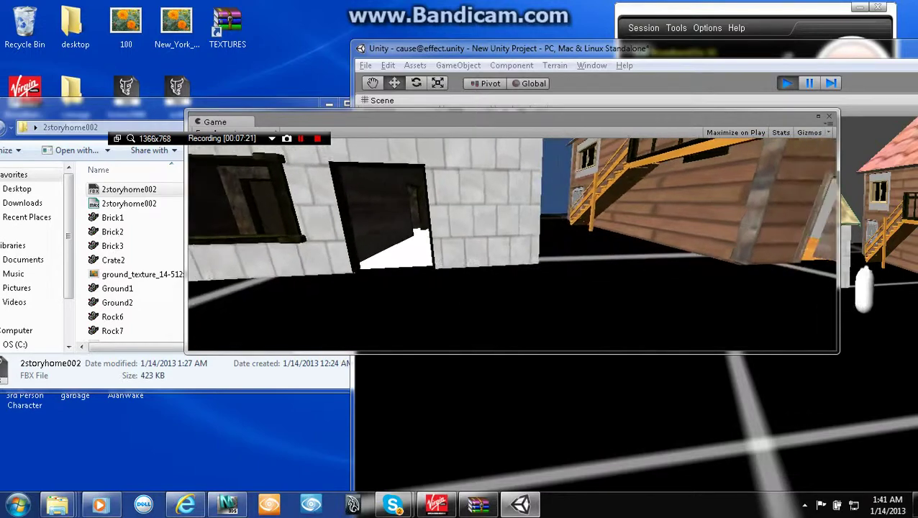
{"action": "key", "text": "s"}
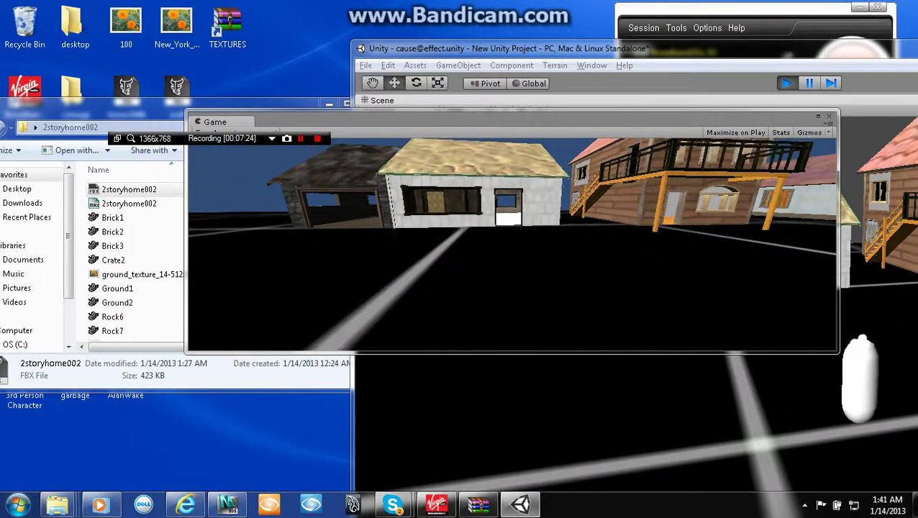
{"action": "key", "text": "w"}
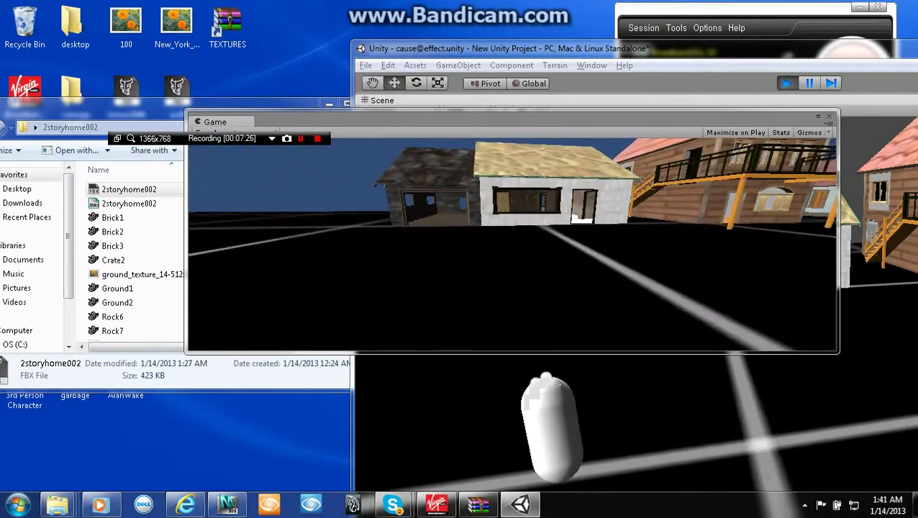
{"action": "key", "text": "d"}
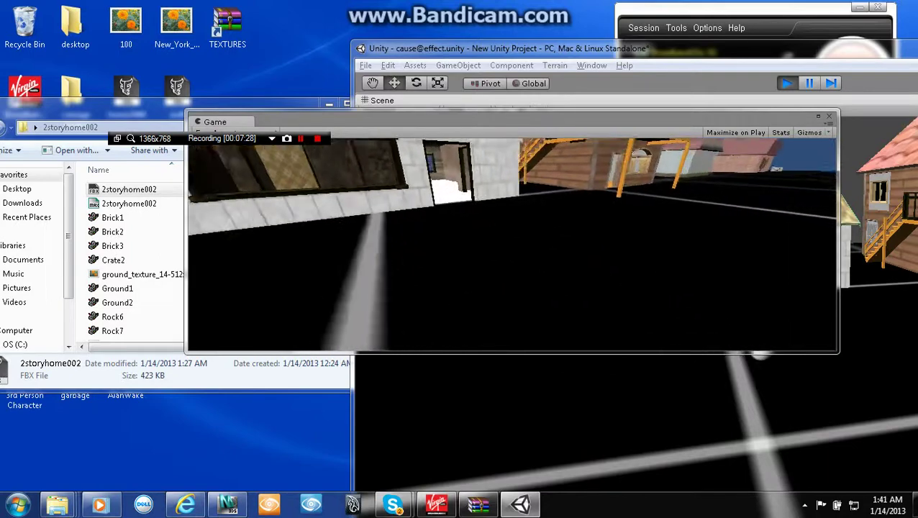
{"action": "key", "text": "w"}
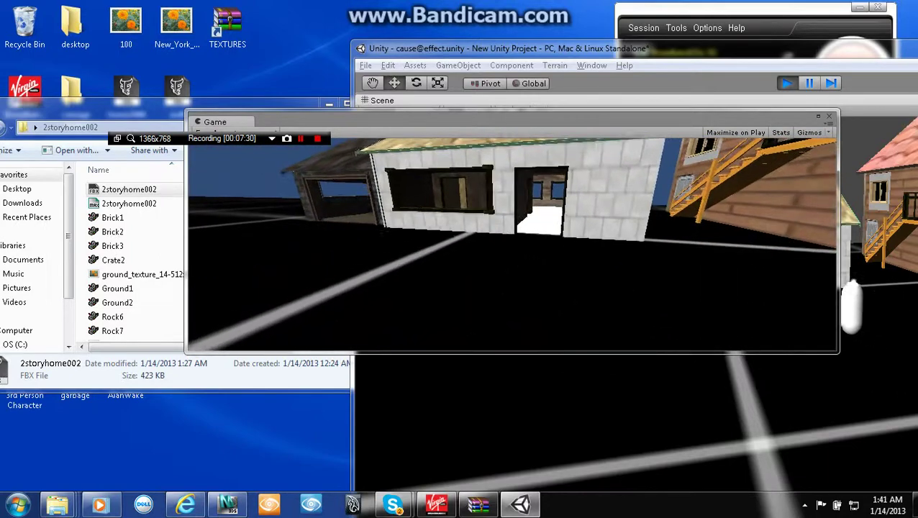
{"action": "key", "text": "w"}
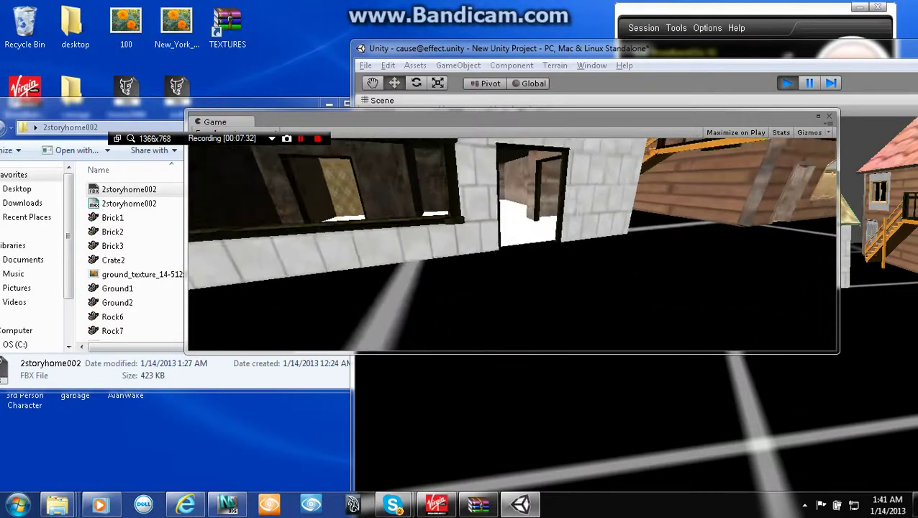
{"action": "key", "text": "s"}
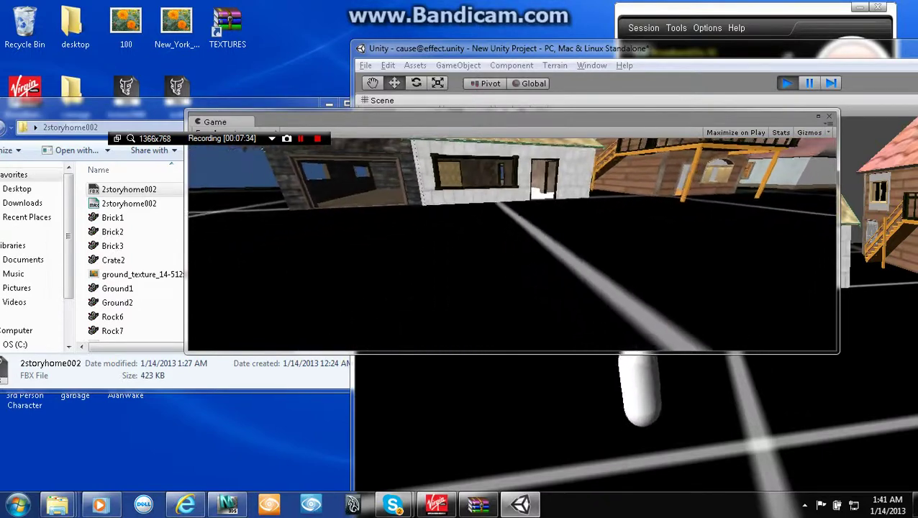
- Enter the white brick house, examine its hallway and side room, and go back outside to view the facade
{"action": "key", "text": "d"}
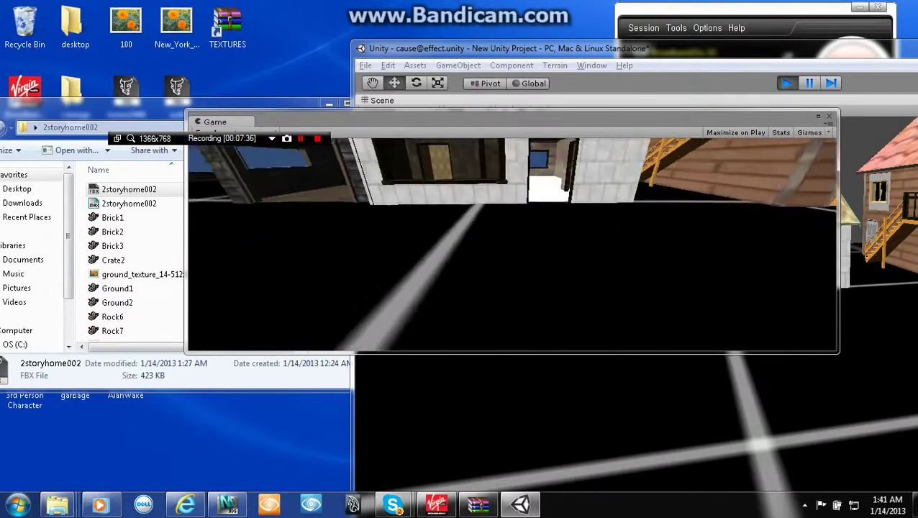
{"action": "key", "text": "w"}
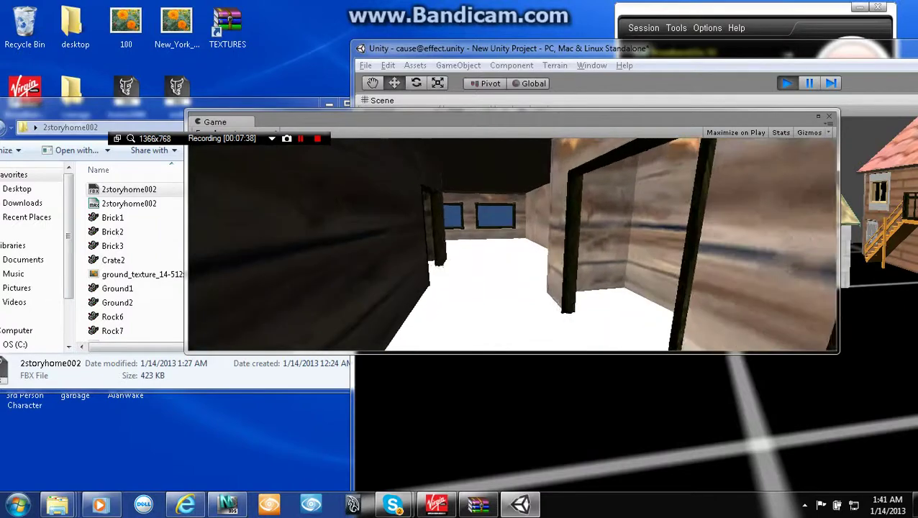
{"action": "key", "text": "w"}
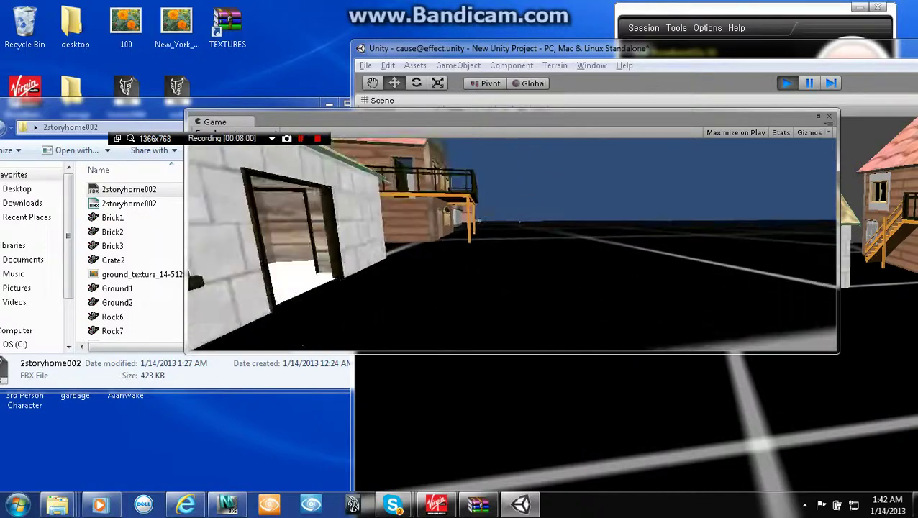
{"action": "key", "text": "s"}
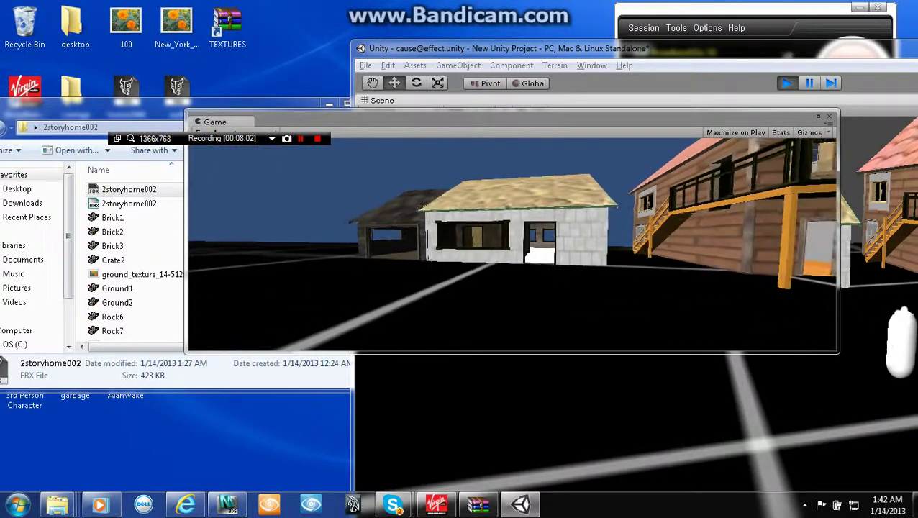
{"action": "key", "text": "s"}
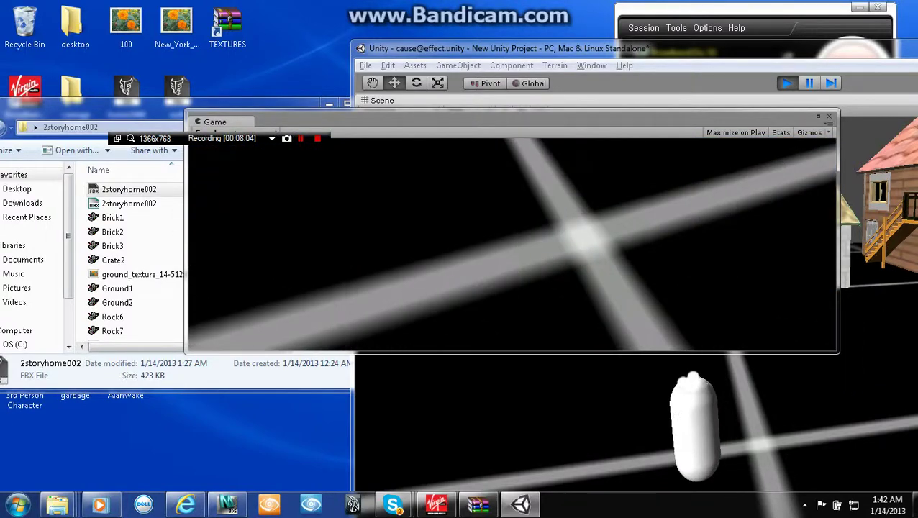
- Switch to 3ds Max and inspect the front of the house model with its garage
{"action": "left_click", "coordinate": [227, 505]}
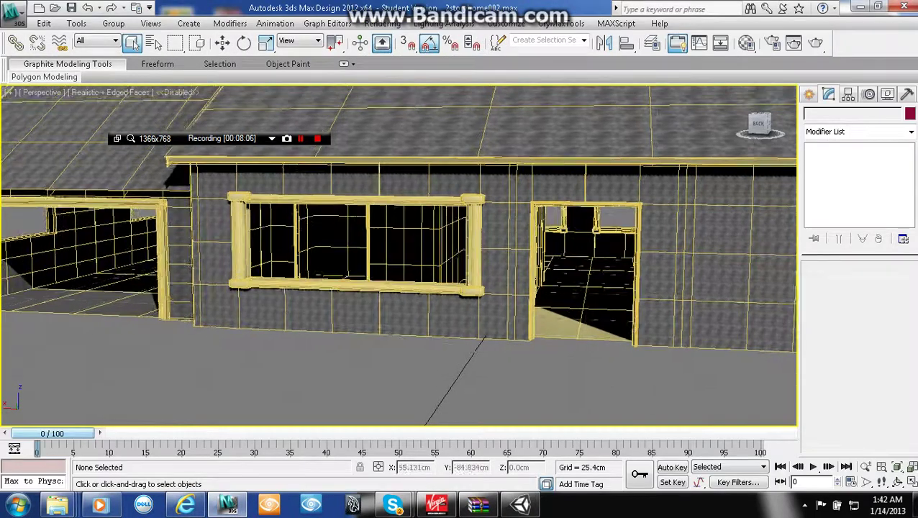
{"action": "scroll", "coordinate": [399, 256], "scroll_direction": "up", "scroll_amount": 4}
{"action": "scroll", "coordinate": [399, 256], "scroll_direction": "down", "scroll_amount": 5}
{"action": "scroll", "coordinate": [400, 256], "scroll_direction": "up", "scroll_amount": 3}
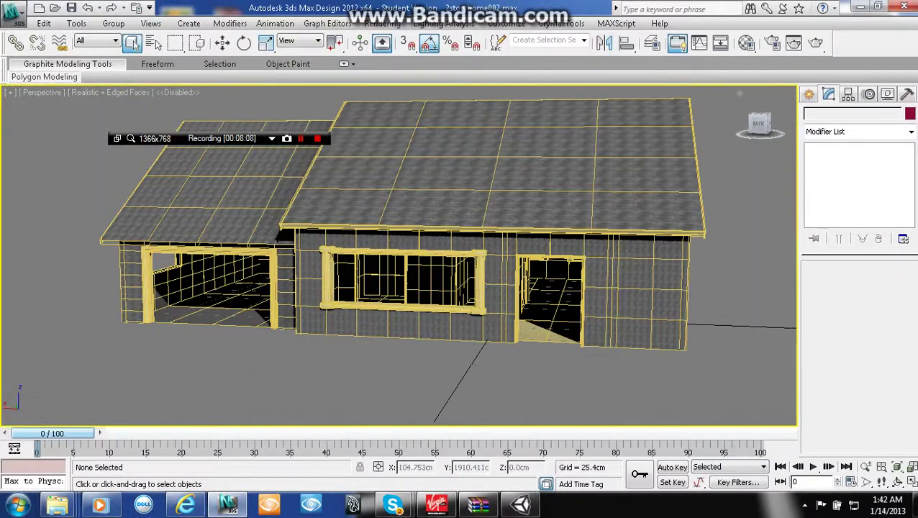